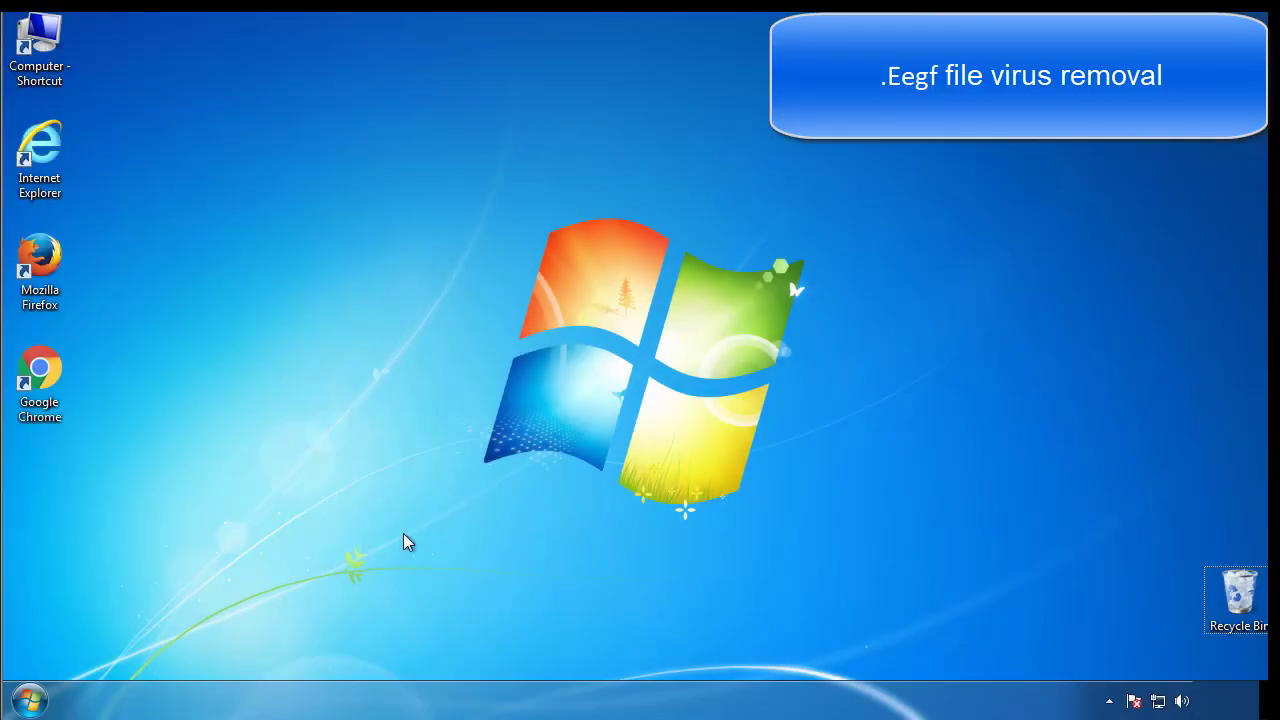
Enable Safe boot with the Minimal option in msconfig, restart the computer, and close the safe mode help window.
click(40, 700)
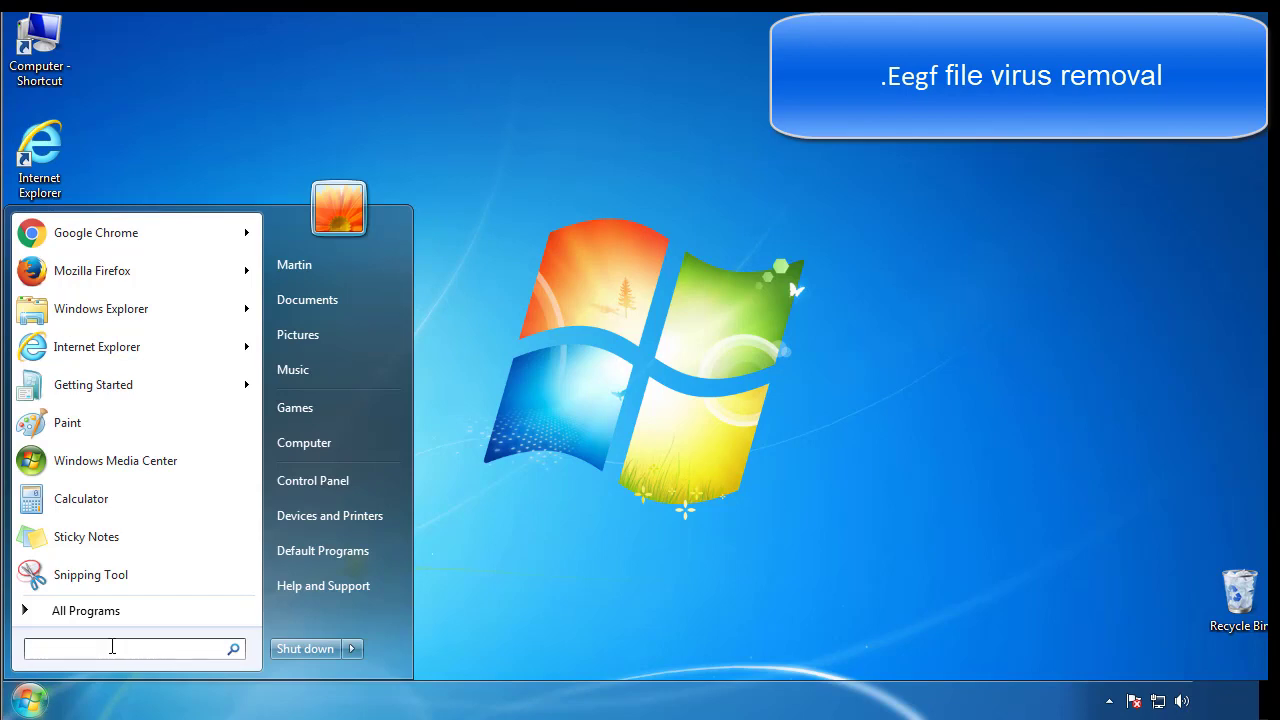
text(msconfig)
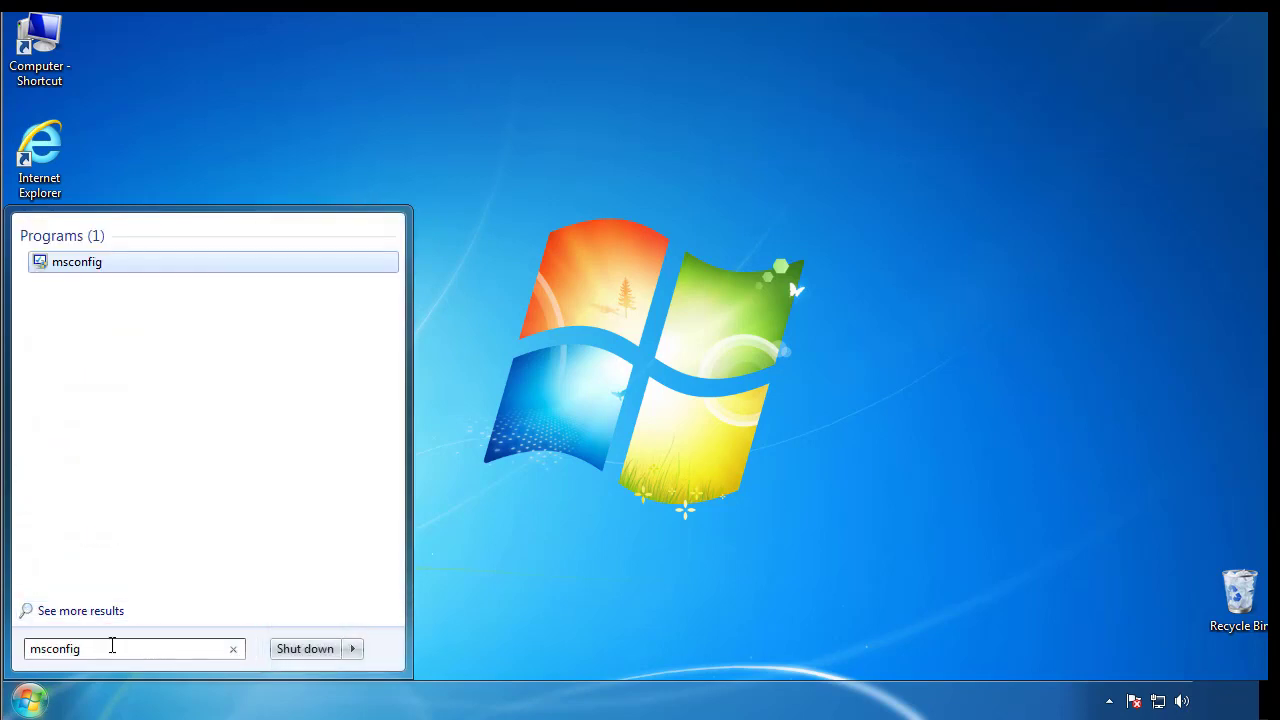
key(Return)
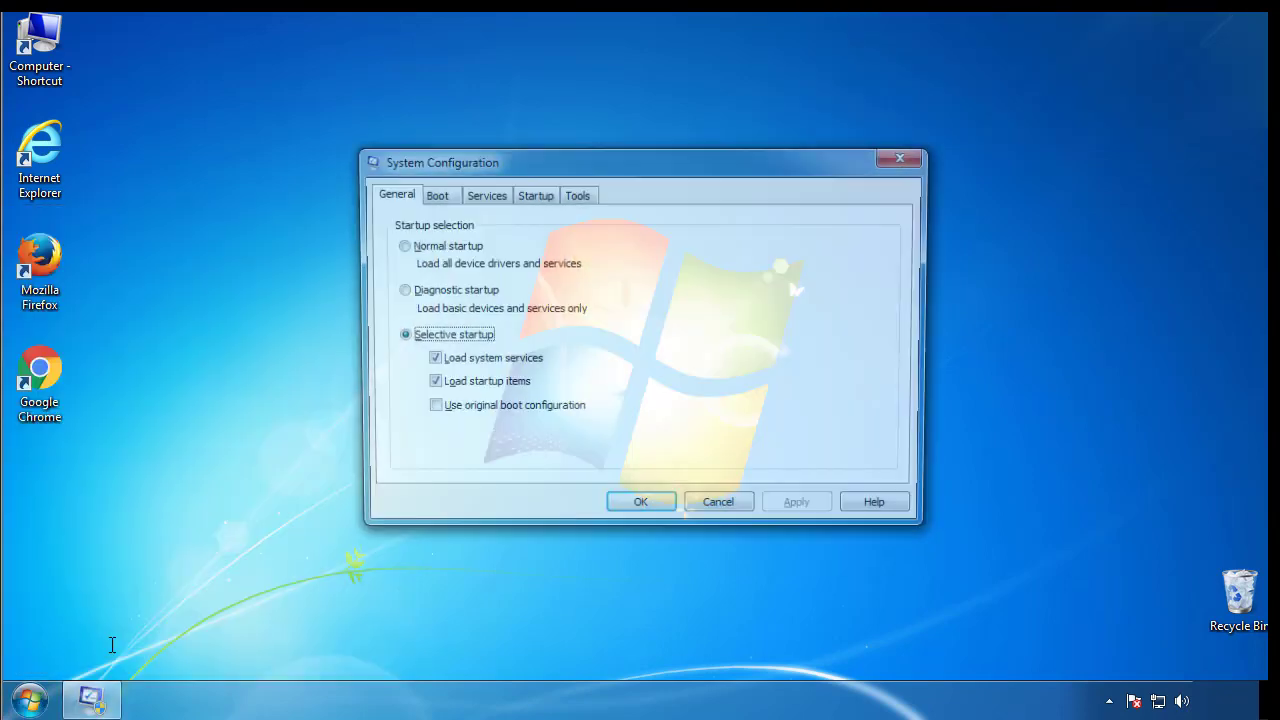
click(432, 195)
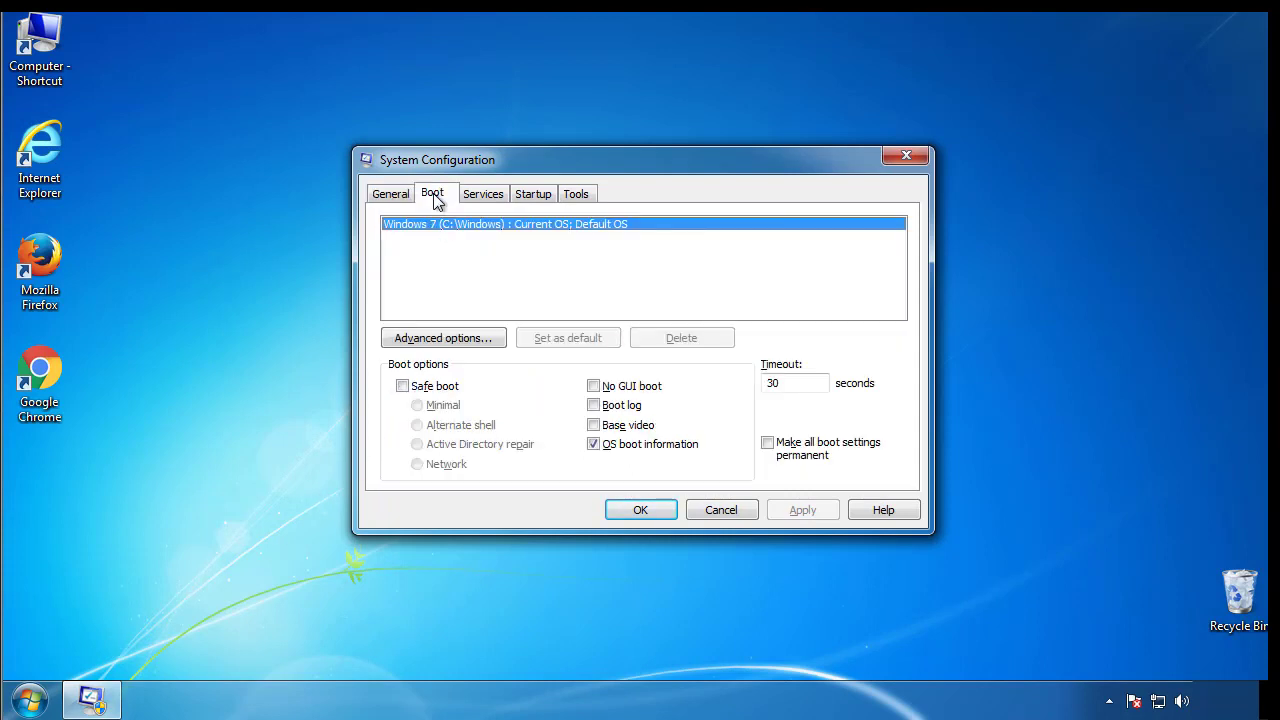
click(403, 387)
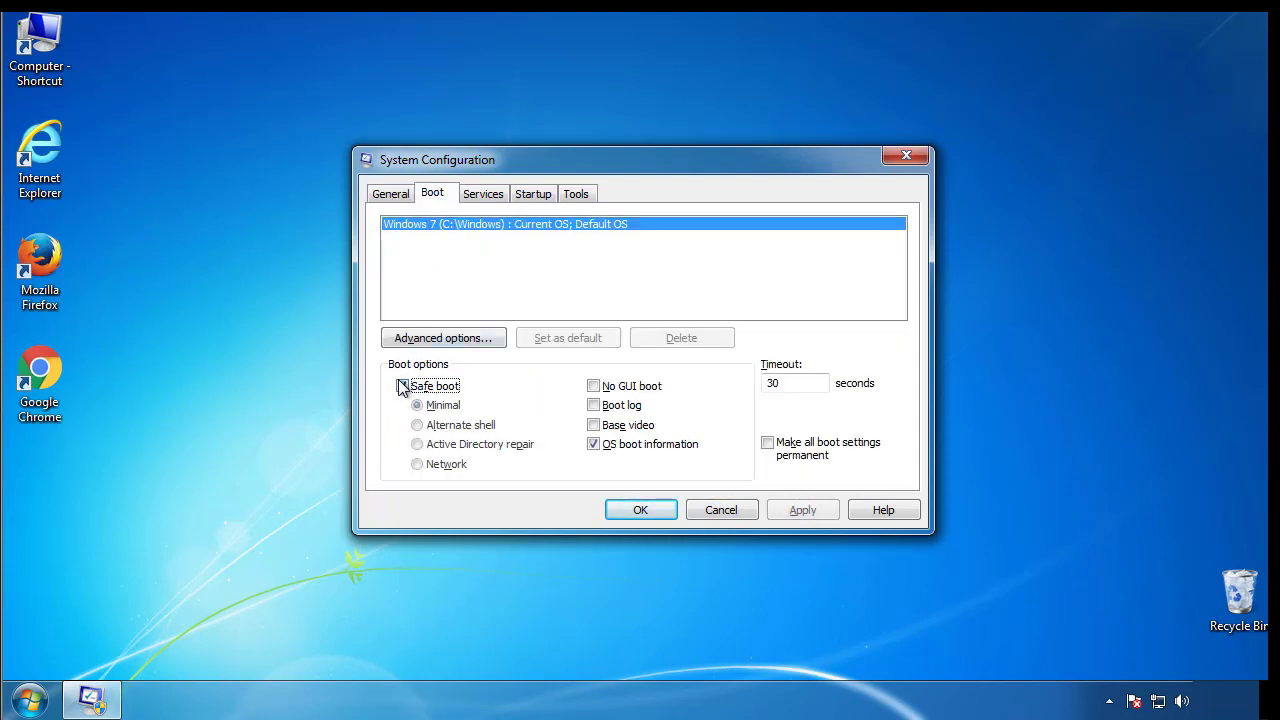
click(649, 511)
click(577, 387)
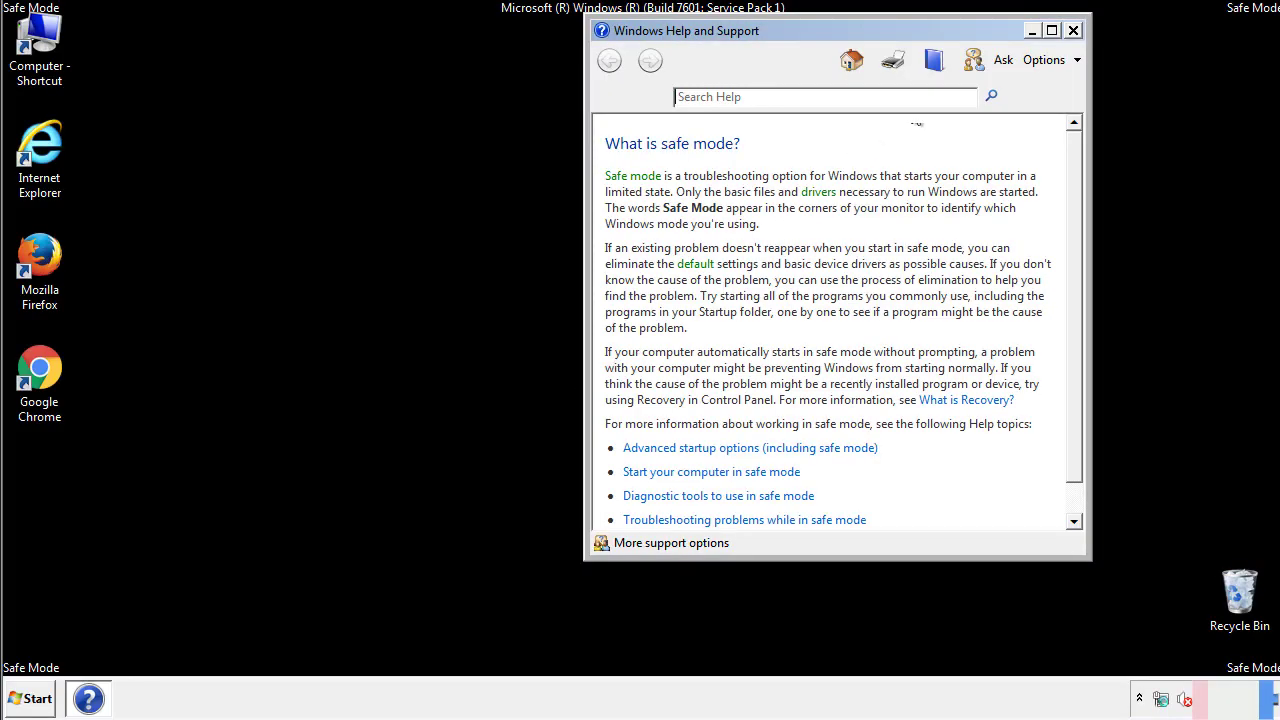
click(1073, 30)
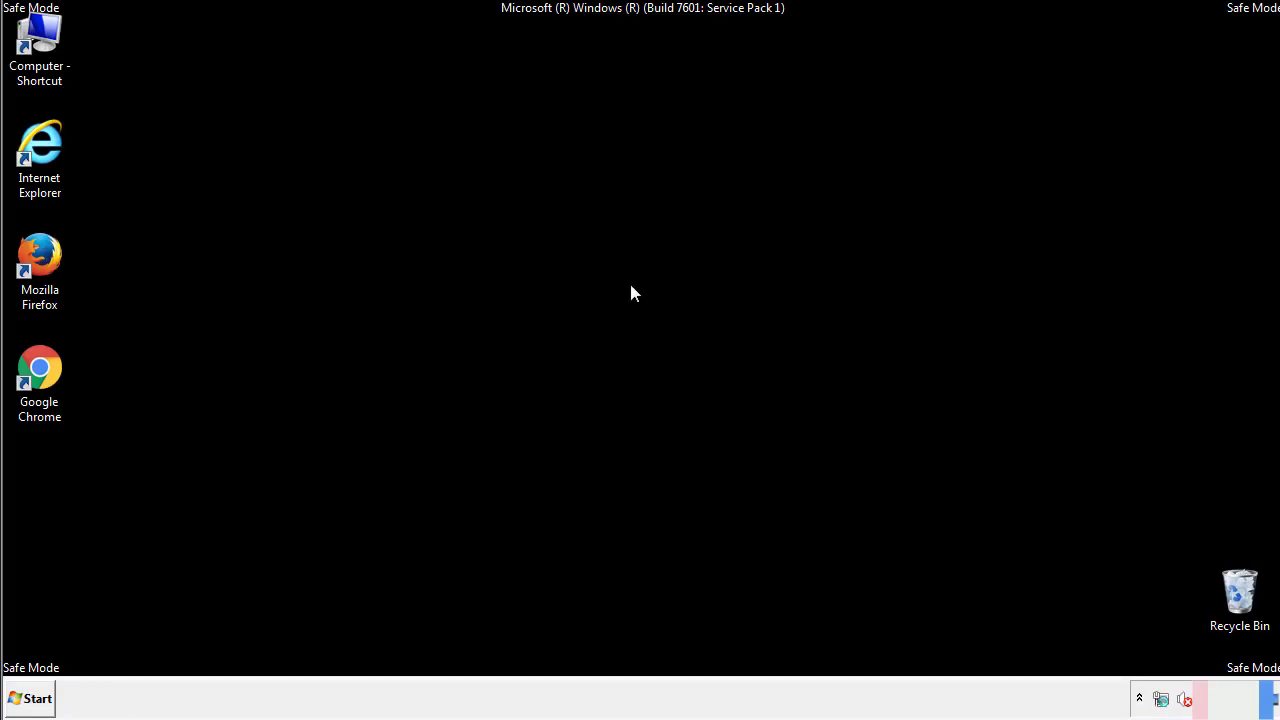
Make sure the Control Panel's Folder Options are set to show hidden files, folders, and drives, and close the Control Panel.
click(40, 697)
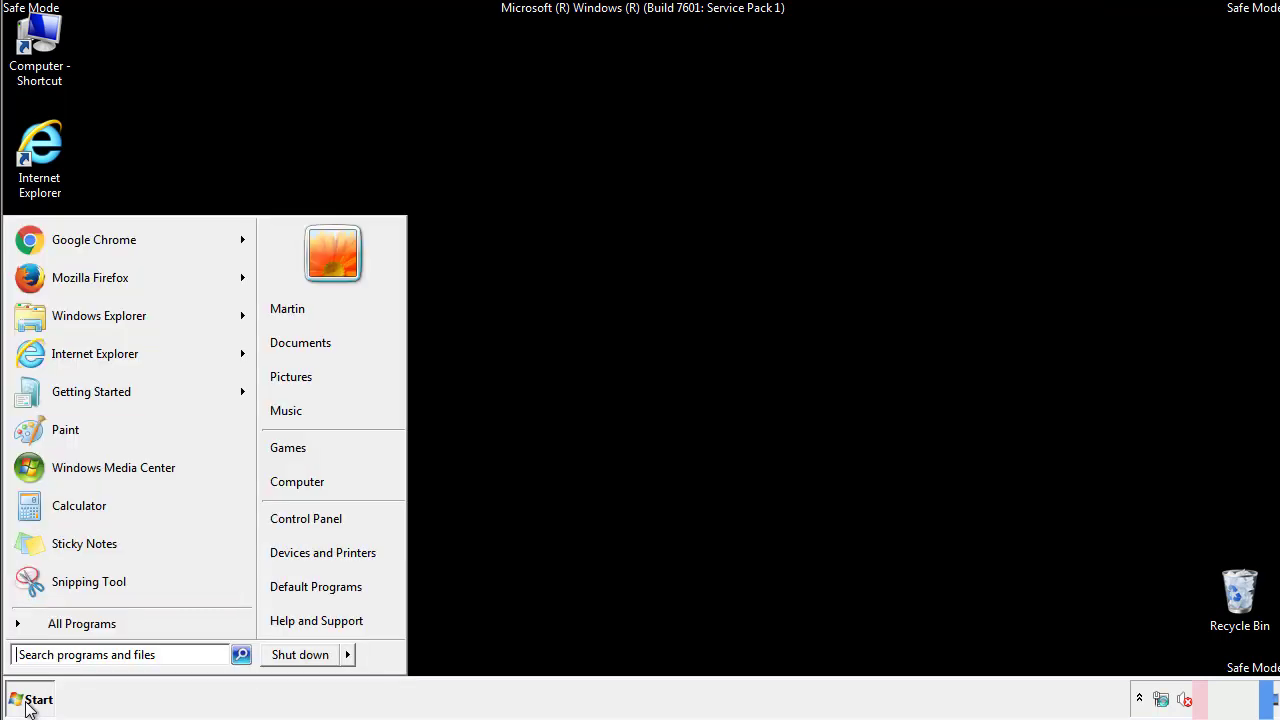
click(318, 515)
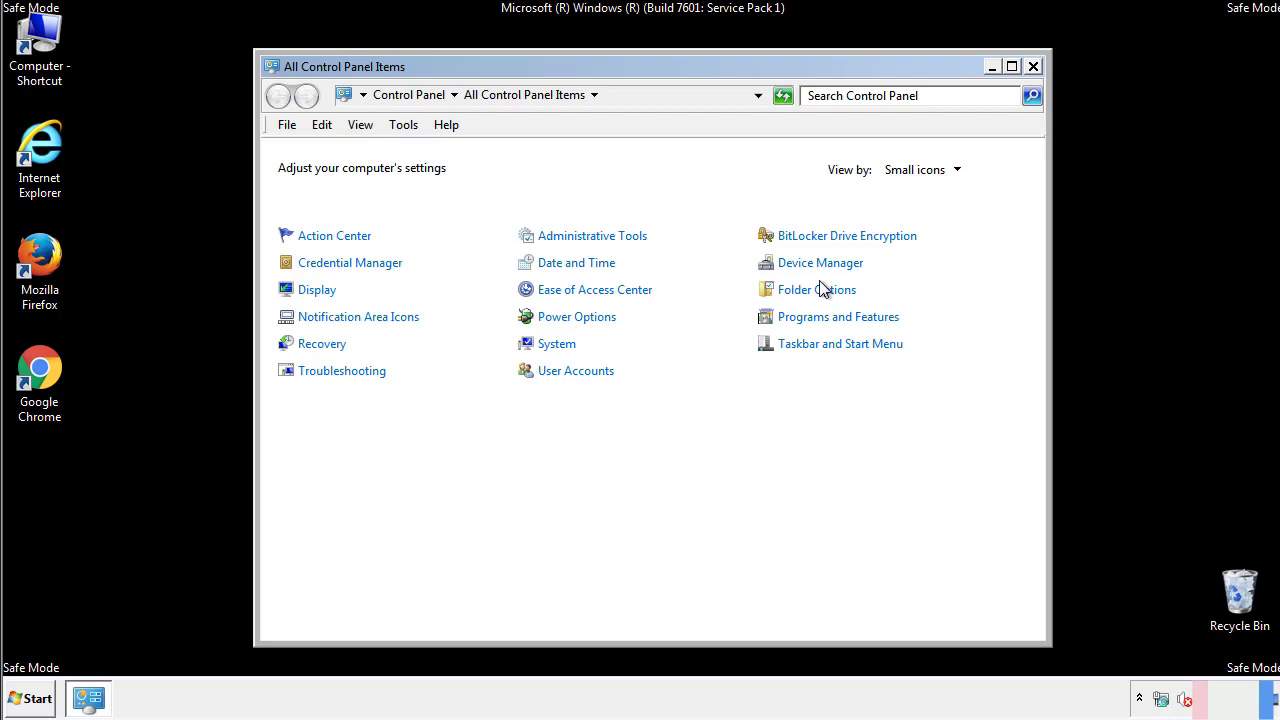
click(820, 291)
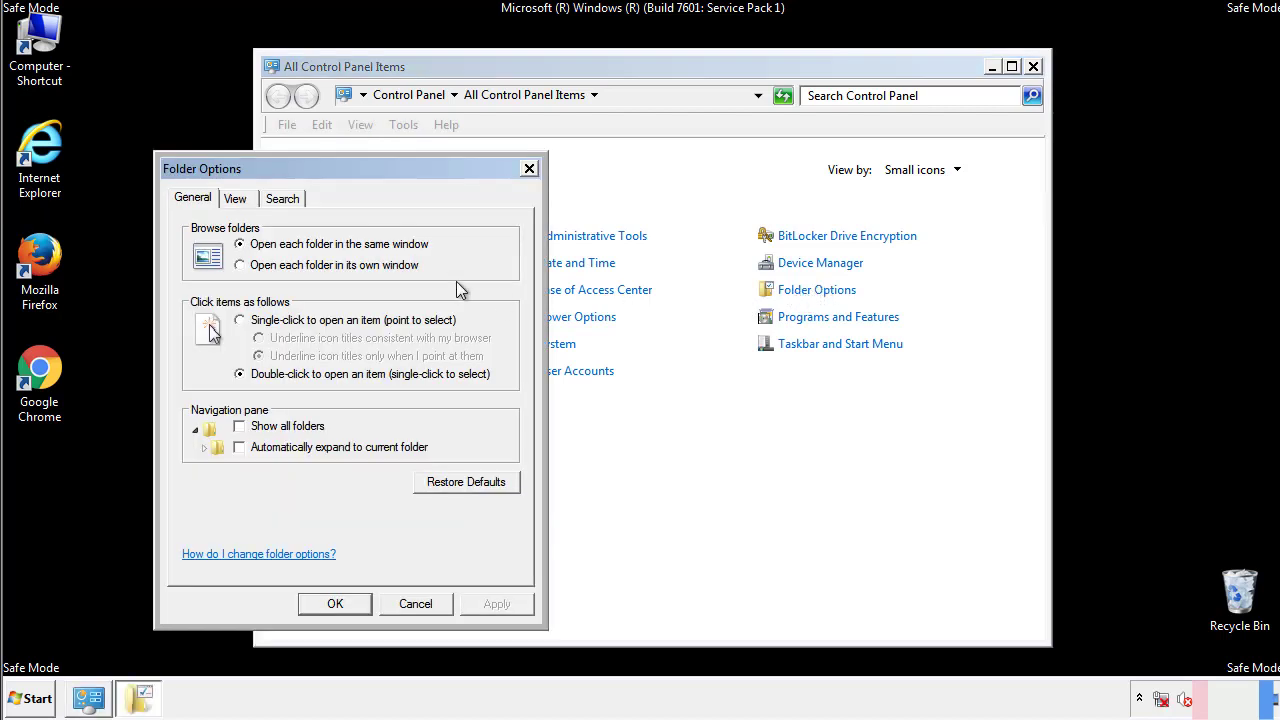
click(238, 203)
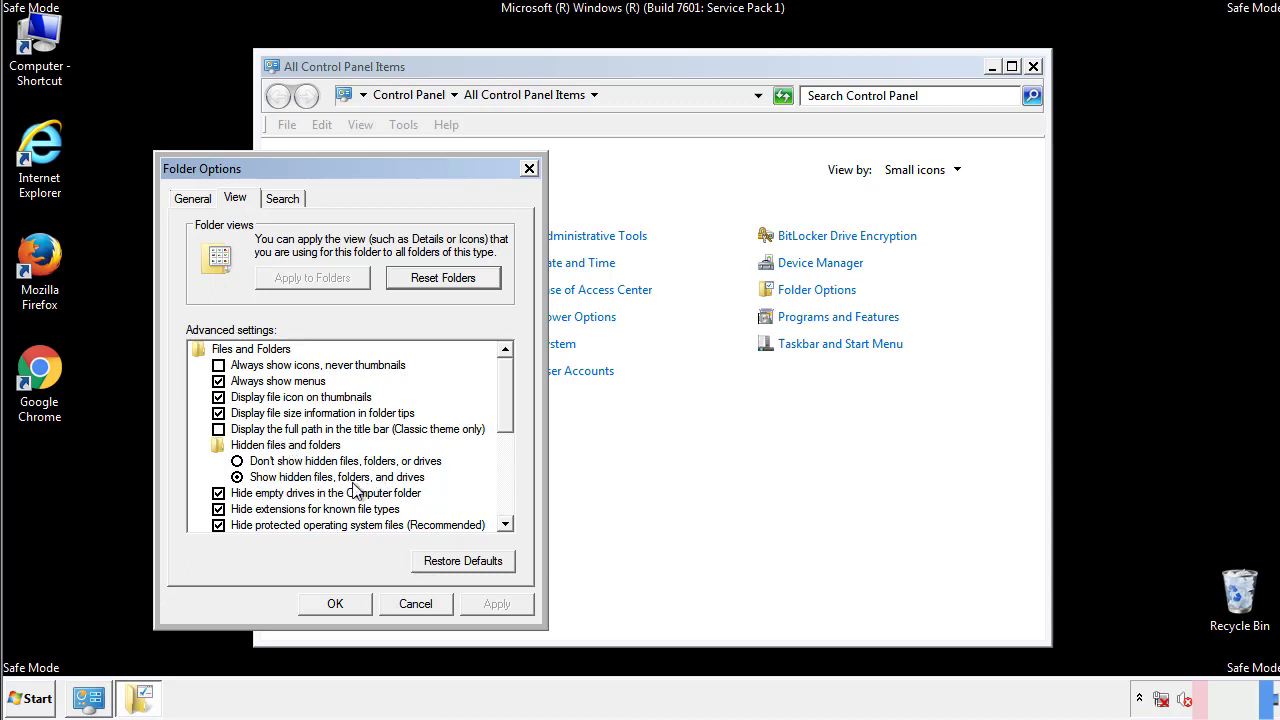
click(343, 603)
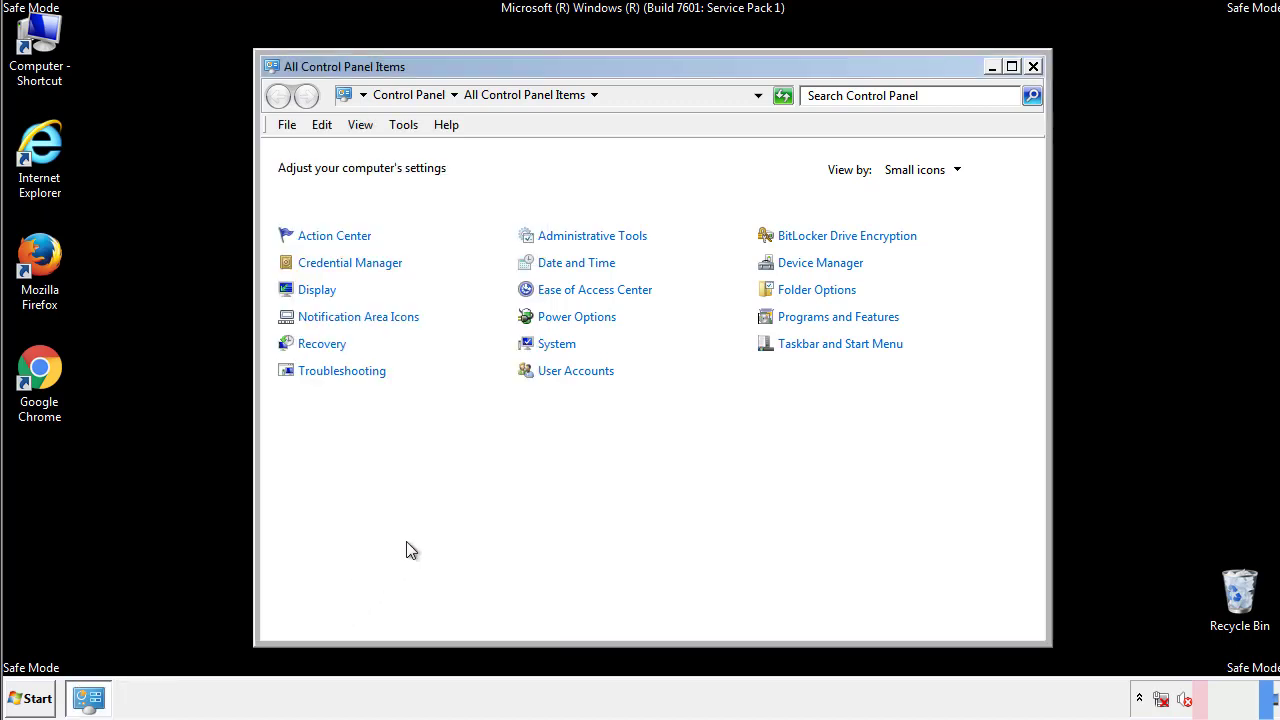
click(1033, 66)
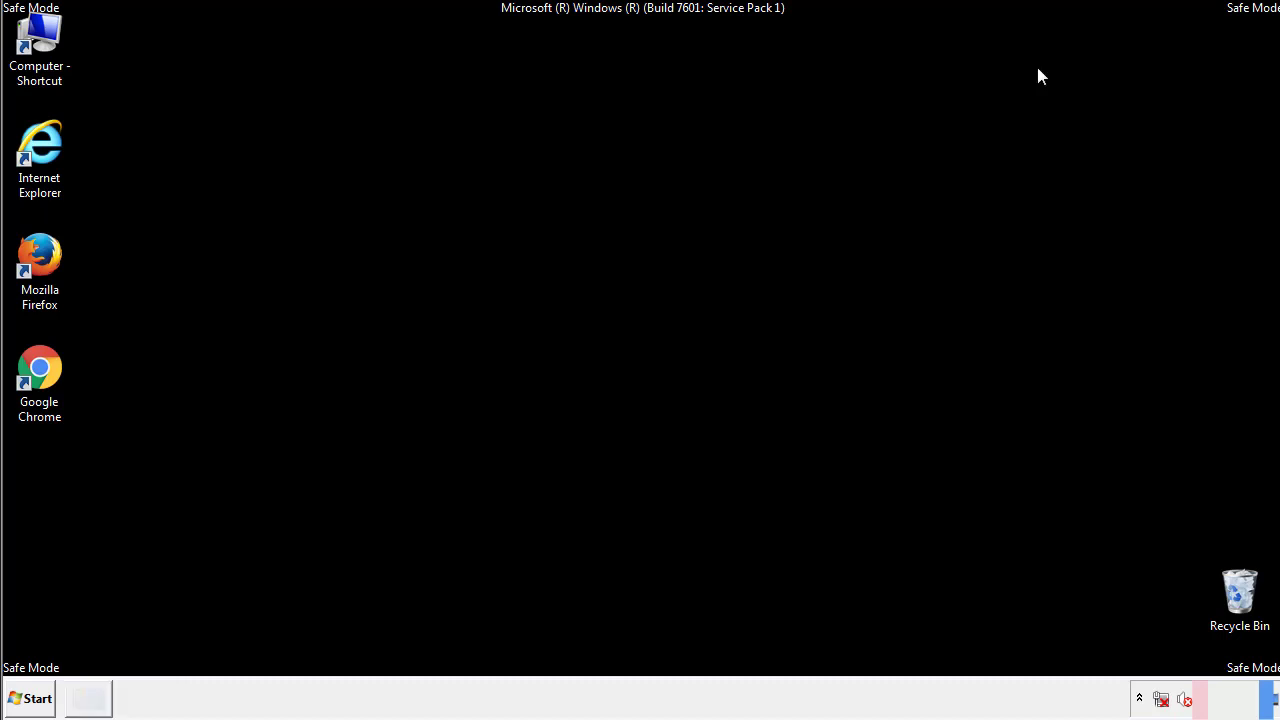
Browse to the folder C:\Windows\System32\drivers\etc in Windows Explorer.
double_click(52, 35)
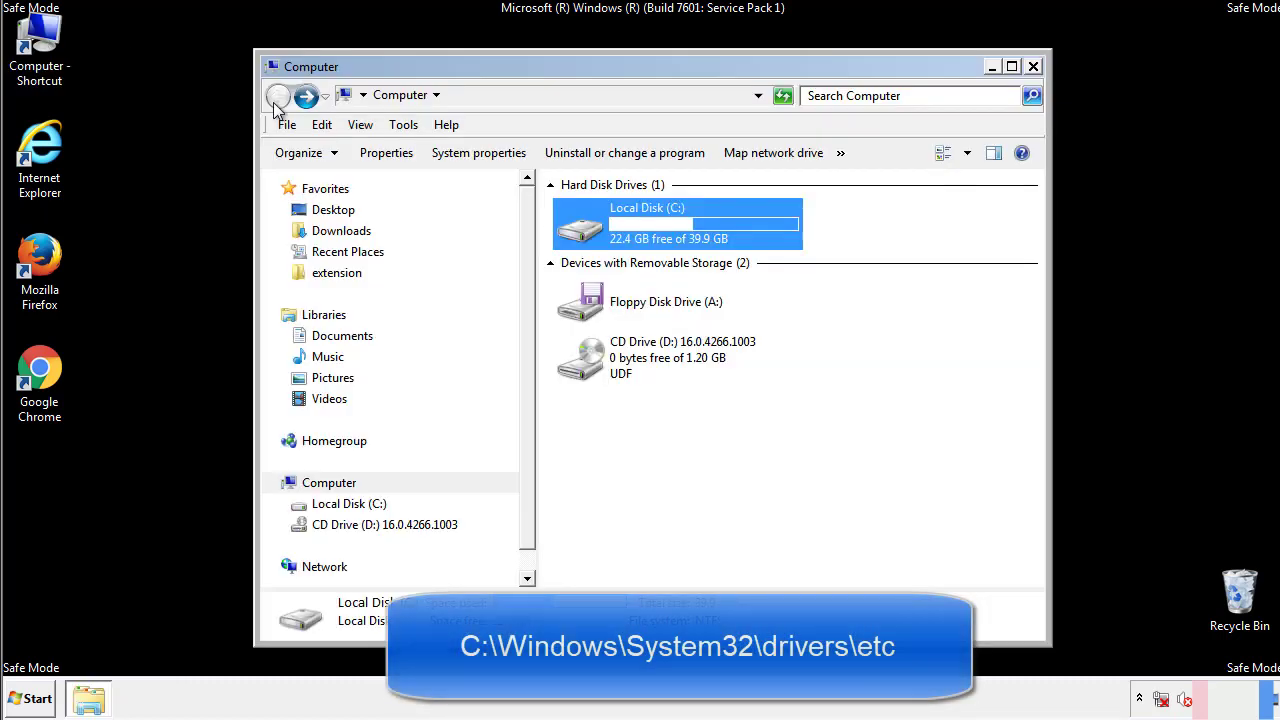
double_click(575, 226)
click(583, 369)
double_click(584, 370)
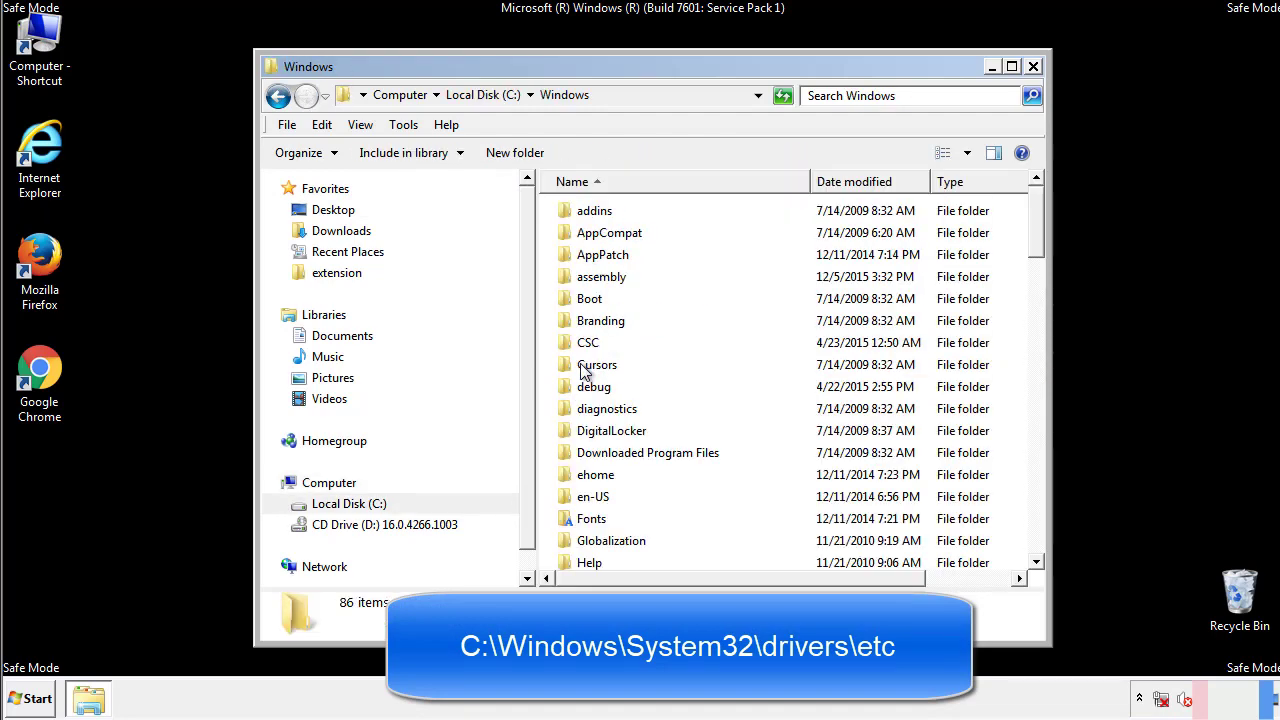
scroll(588, 450, down, 2)
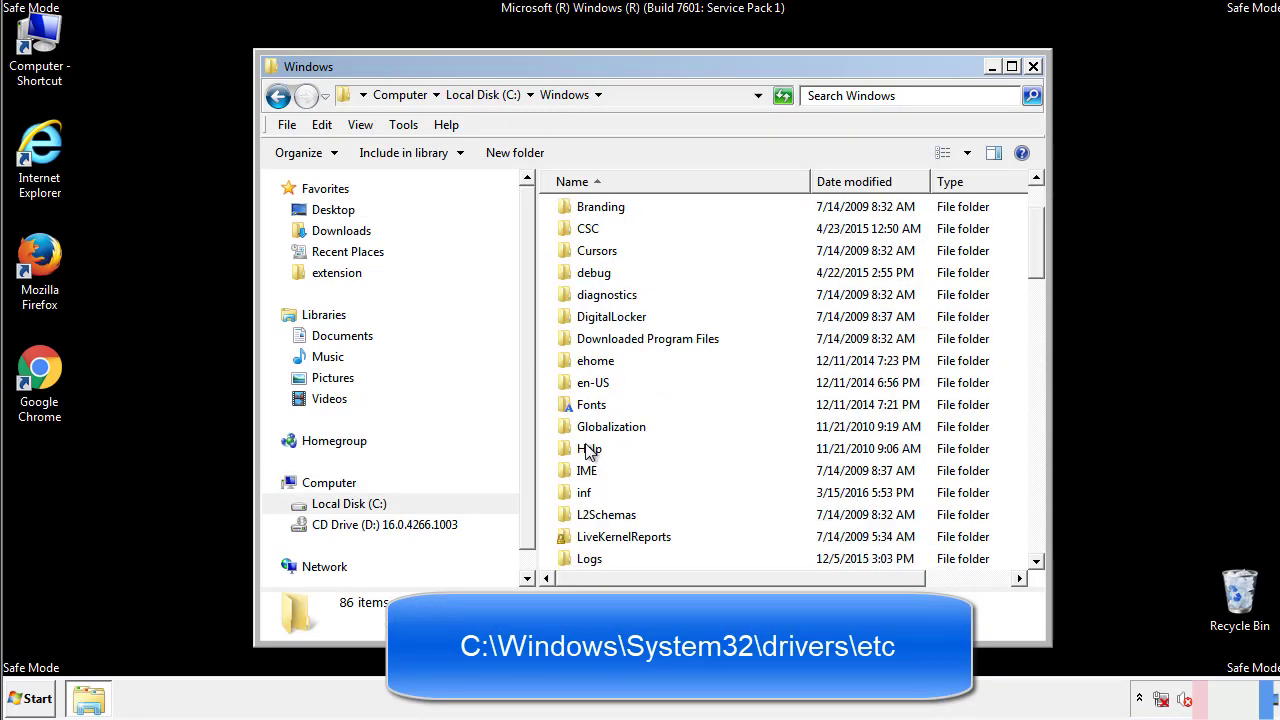
scroll(588, 452, down, 7)
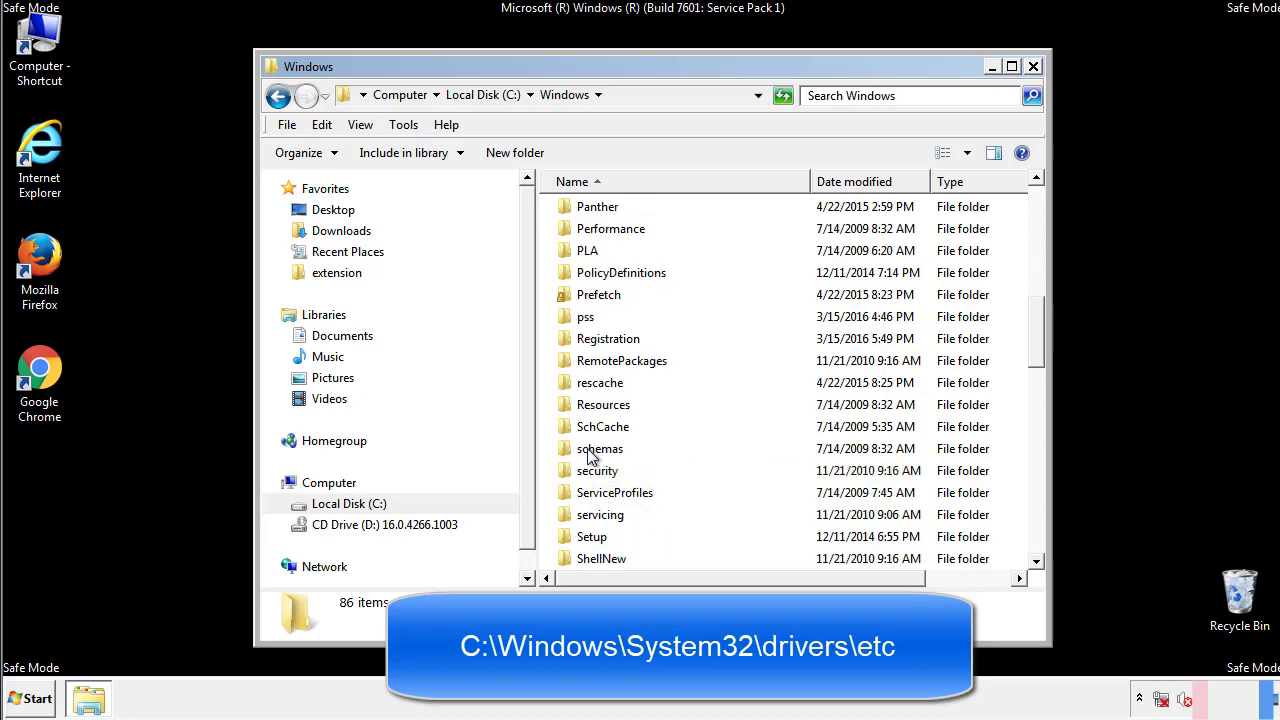
scroll(590, 455, down, 2)
double_click(603, 518)
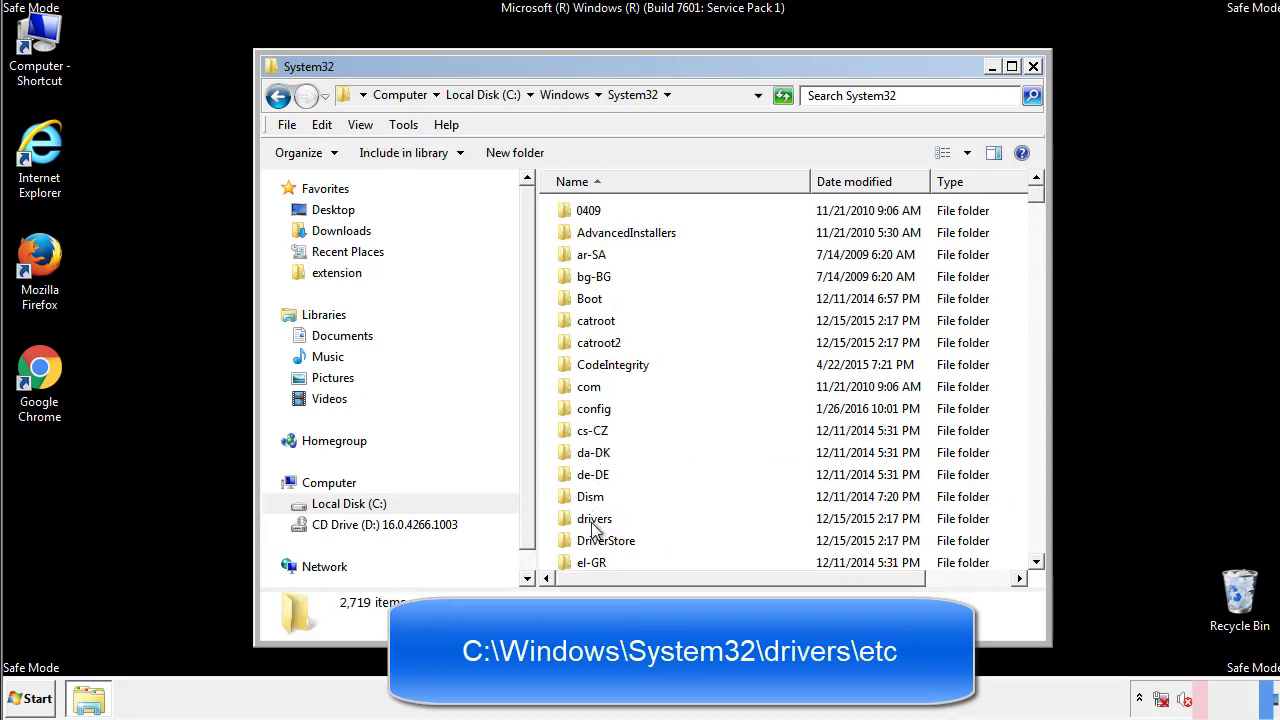
double_click(594, 519)
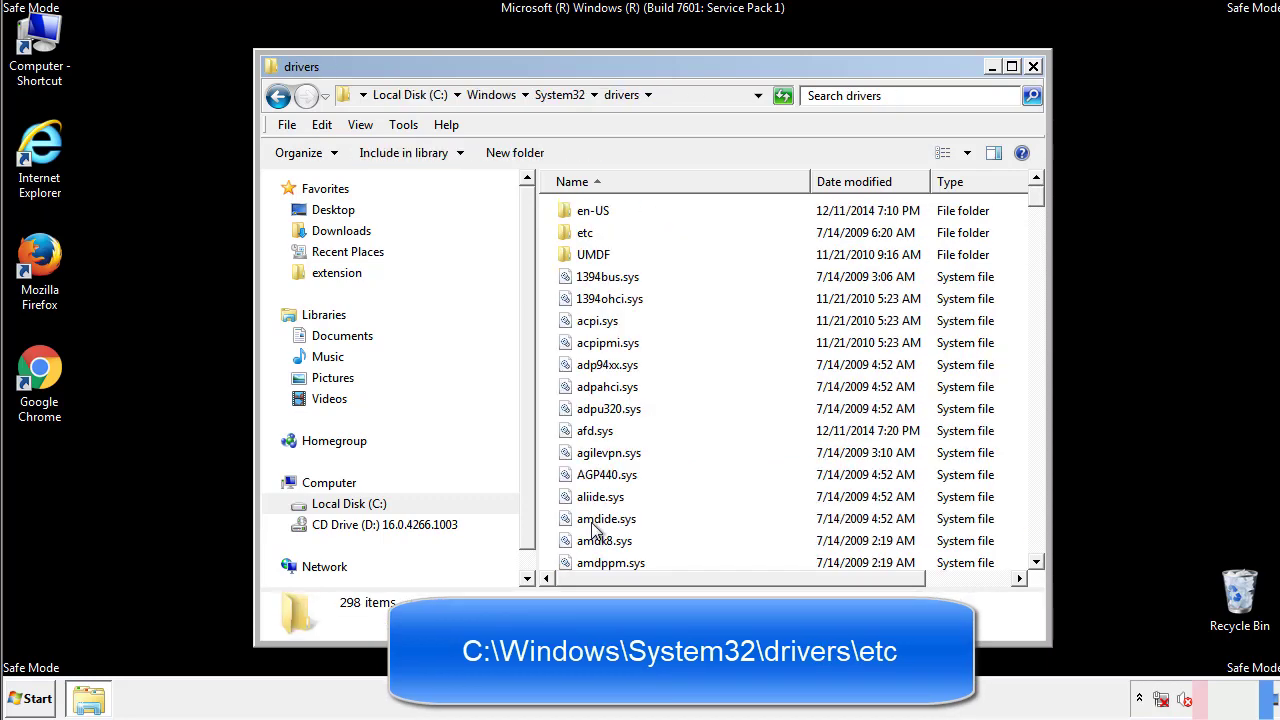
double_click(576, 236)
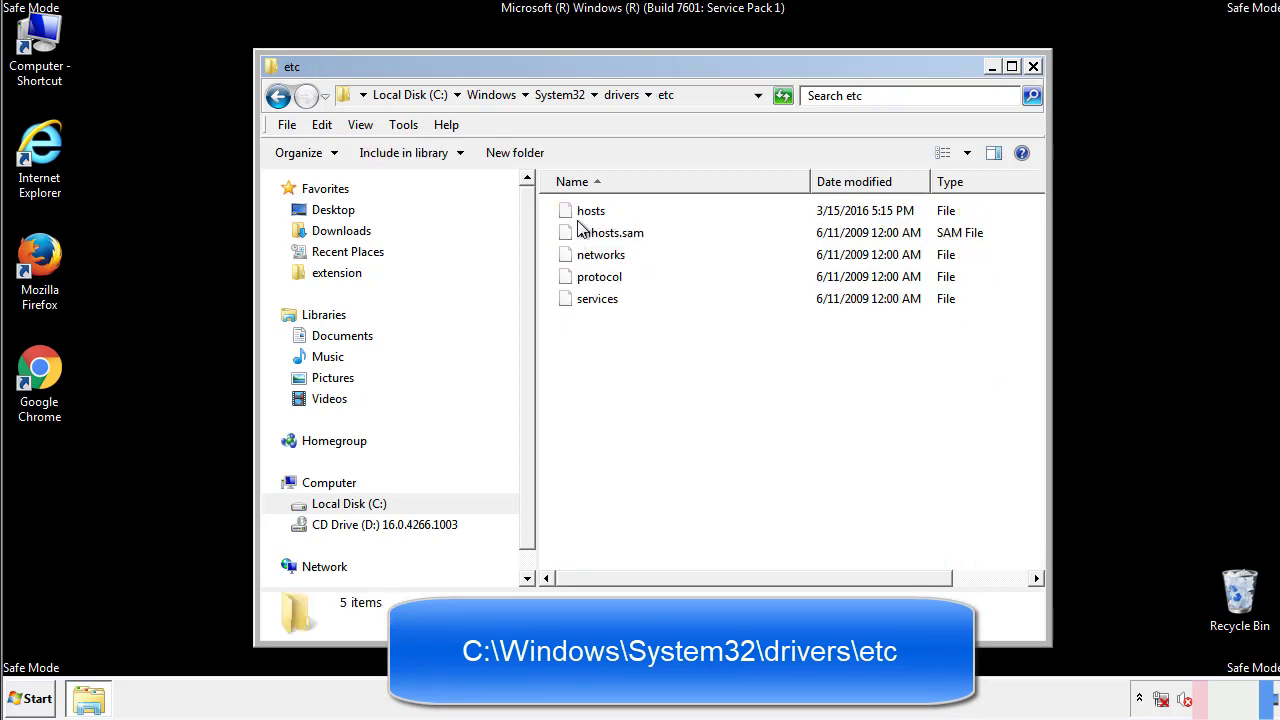
Open the hosts file with Notepad and move its window fully into view.
double_click(580, 212)
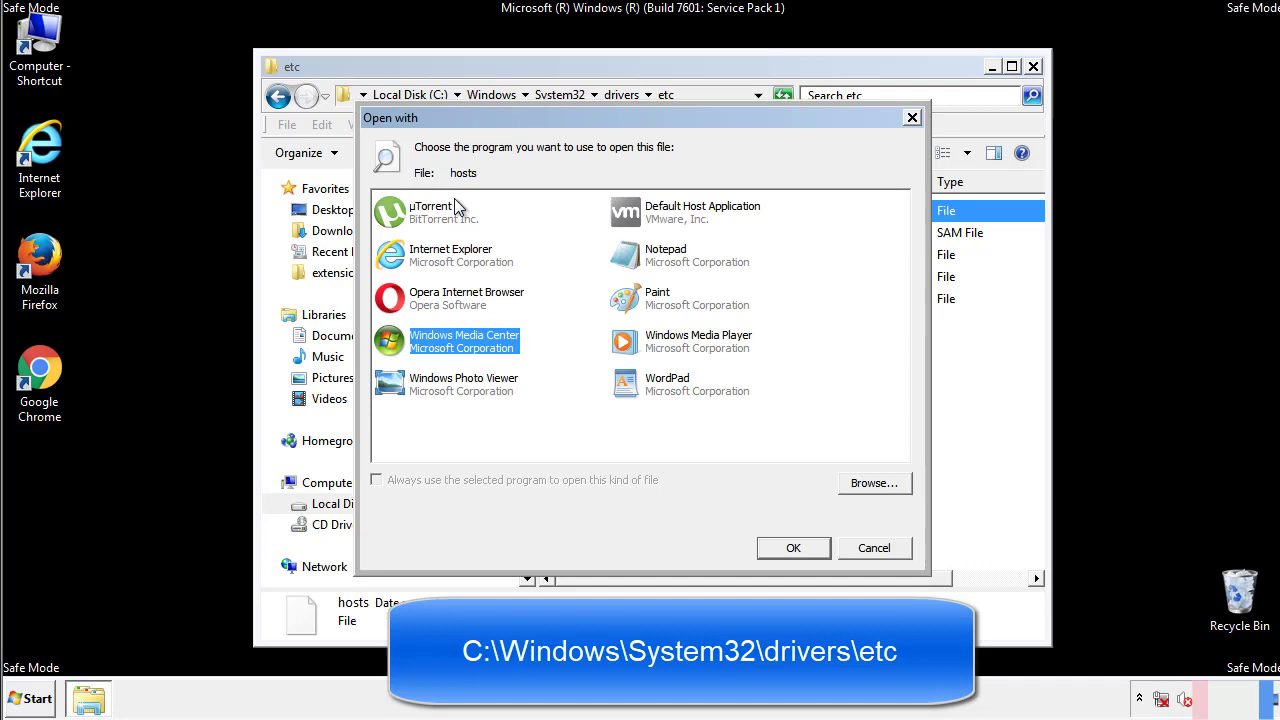
click(648, 261)
click(793, 549)
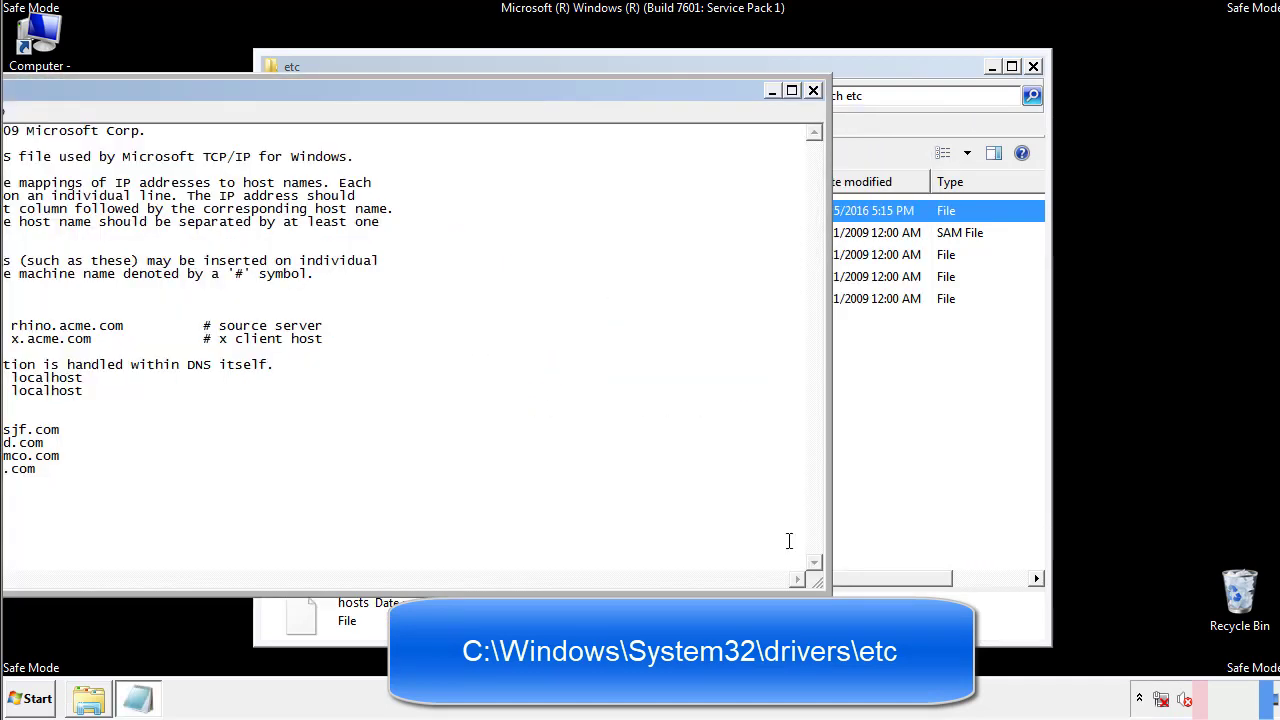
drag(523, 90, 814, 109)
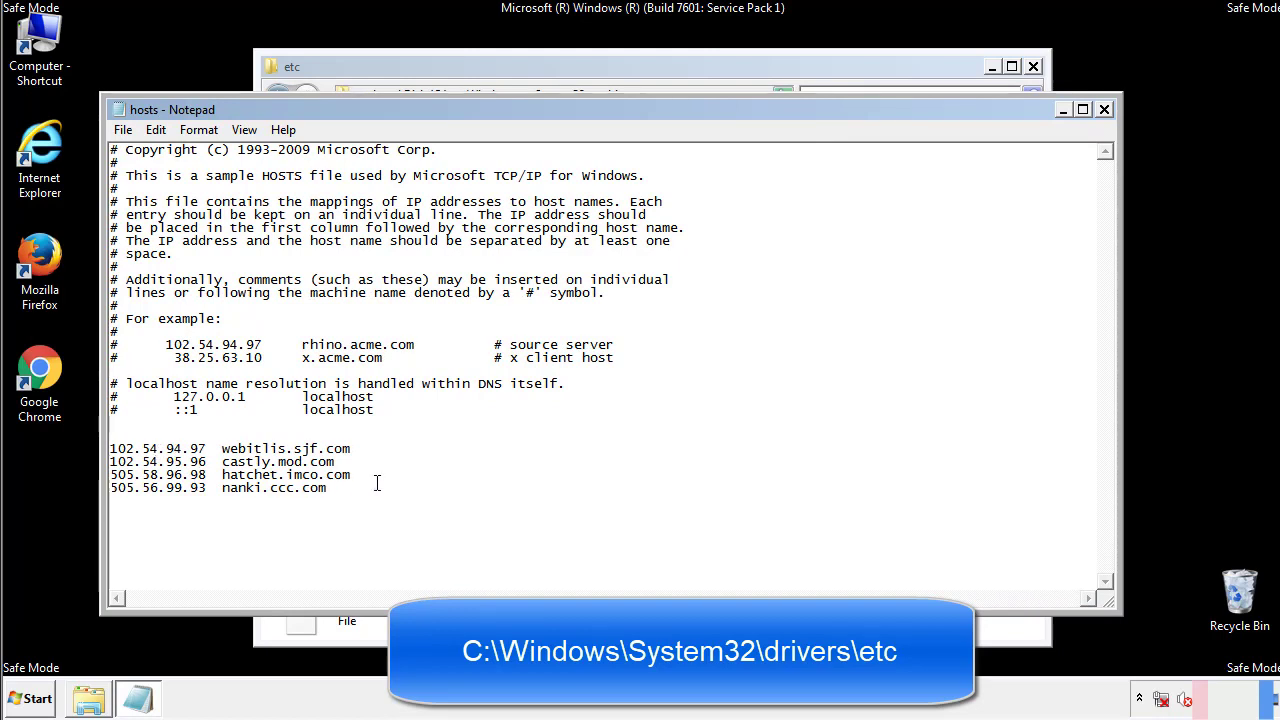
Delete the four host entries below the localhost lines, and close the hosts file and the etc folder.
drag(355, 490, 110, 448)
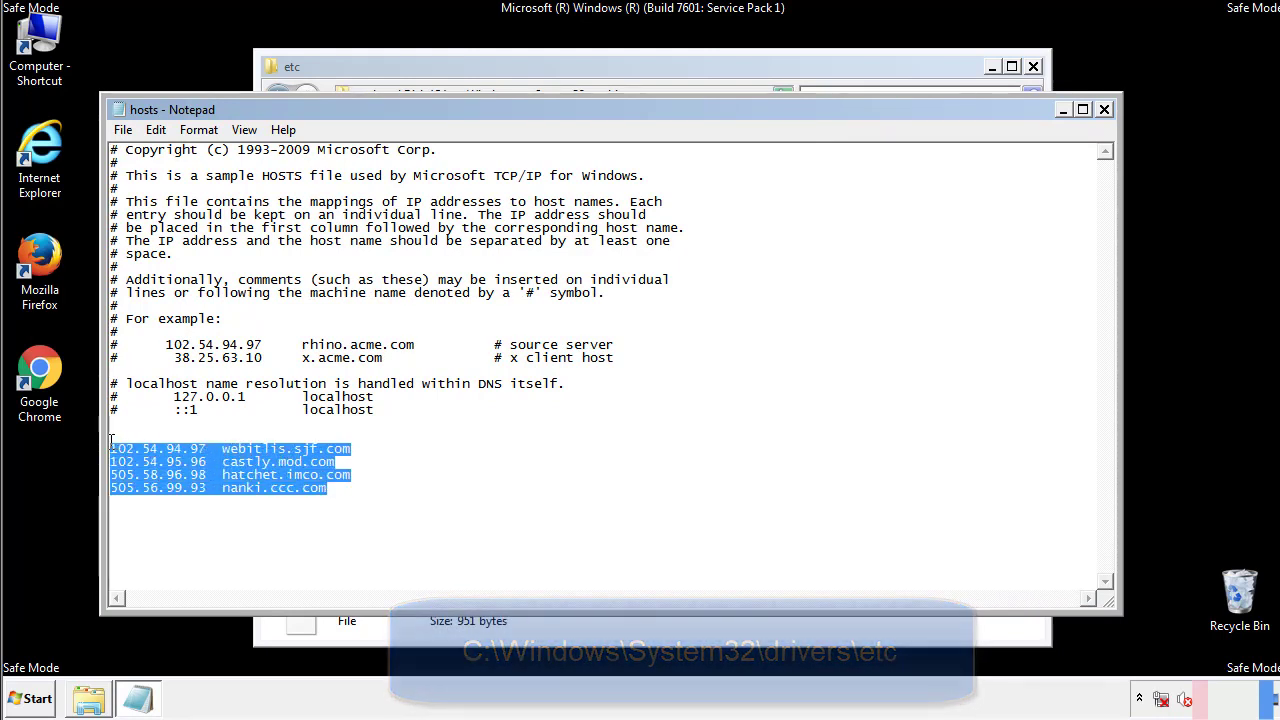
key(Delete)
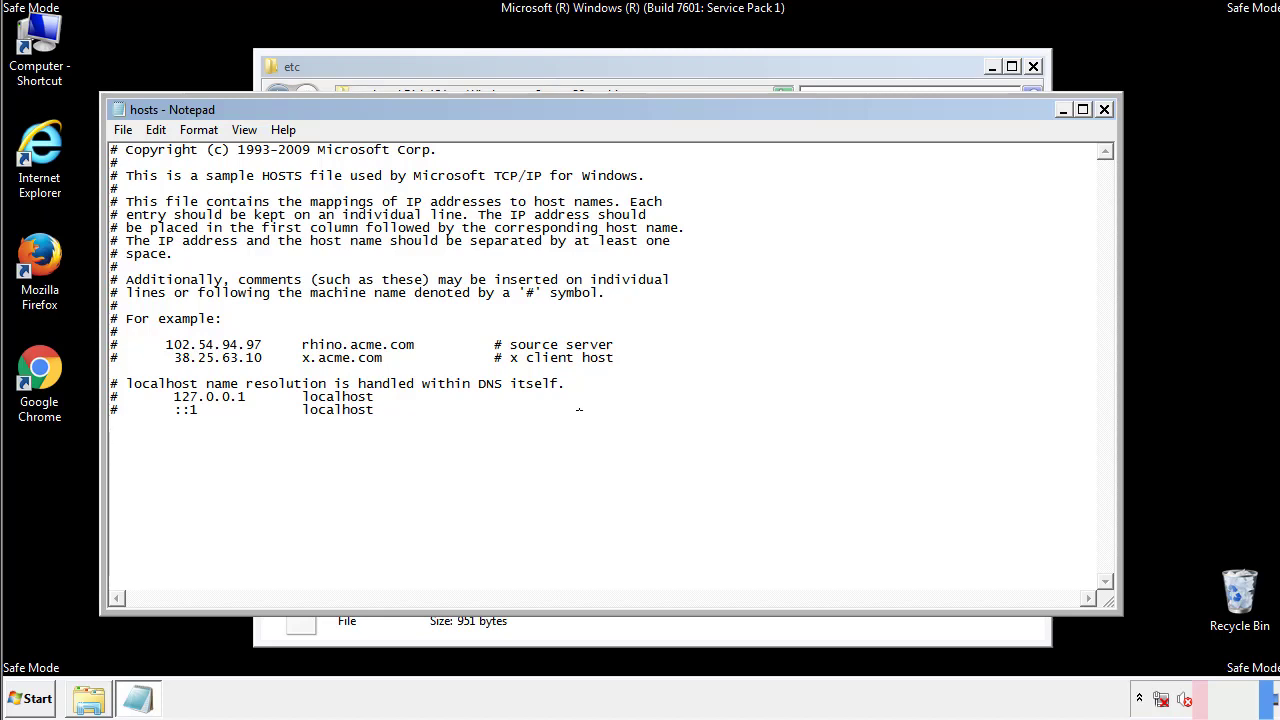
click(1104, 110)
click(560, 364)
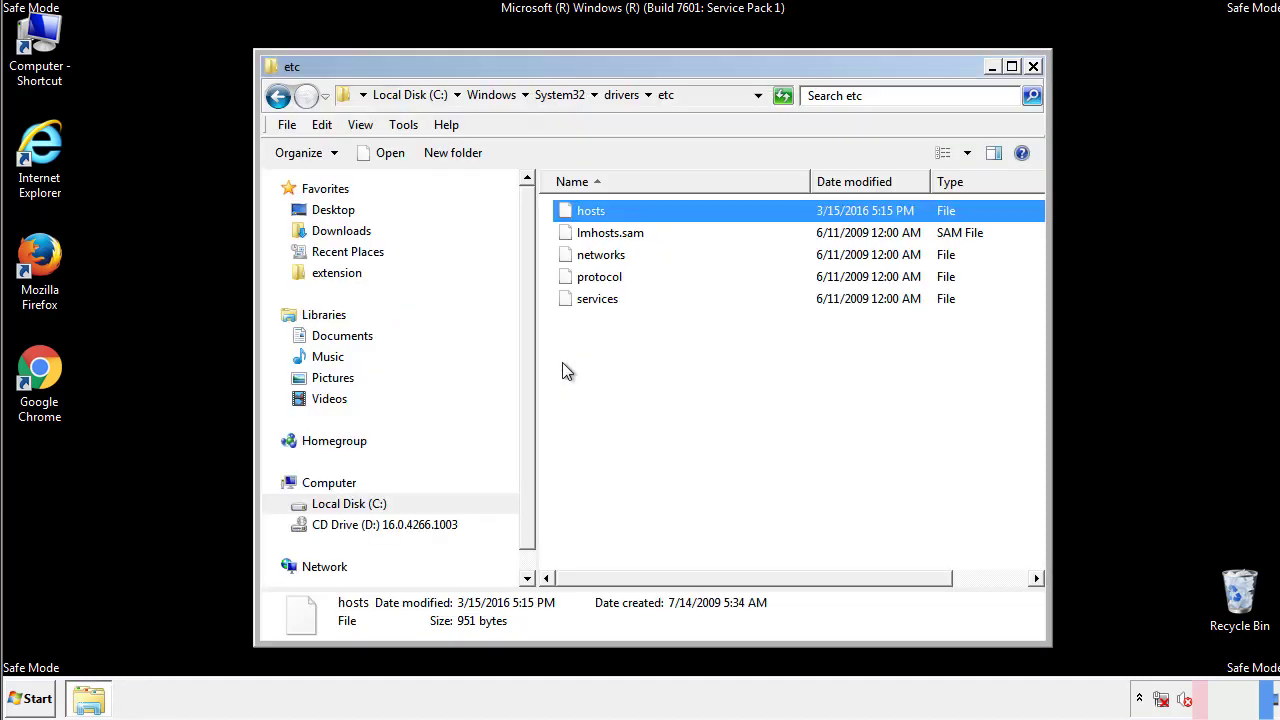
click(1033, 67)
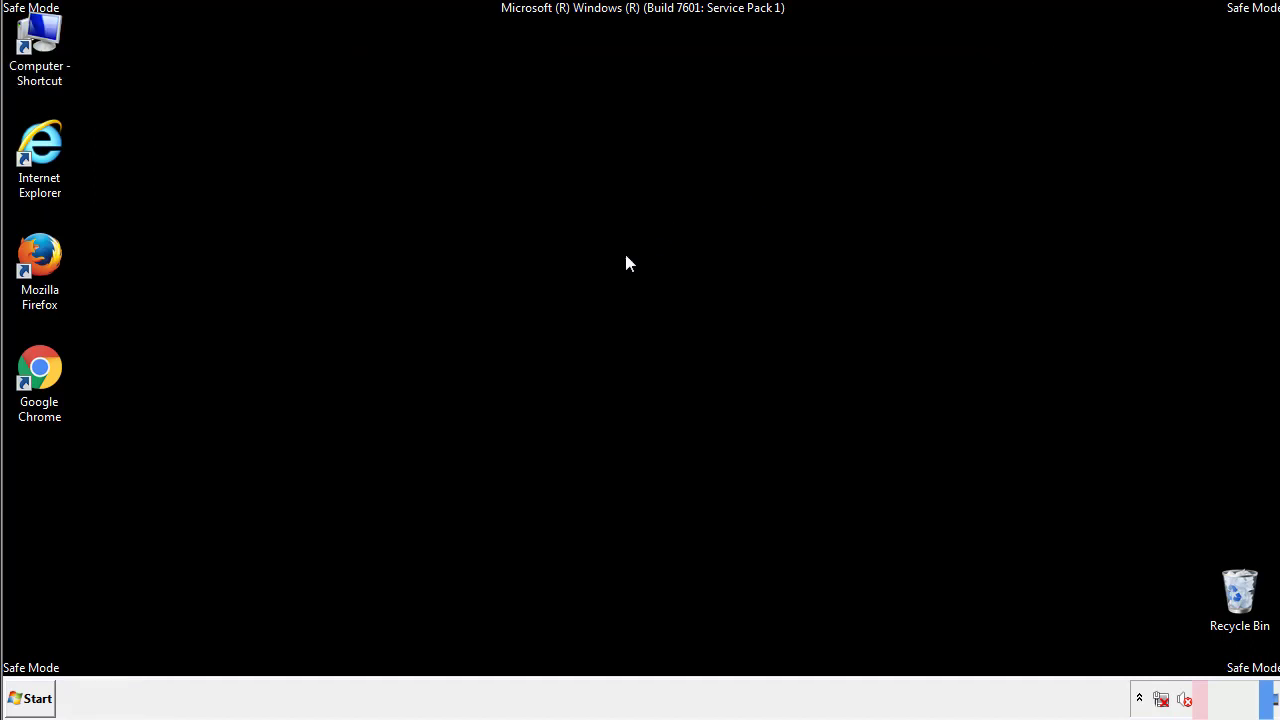
Open the Startup folder from the list of all programs.
click(32, 699)
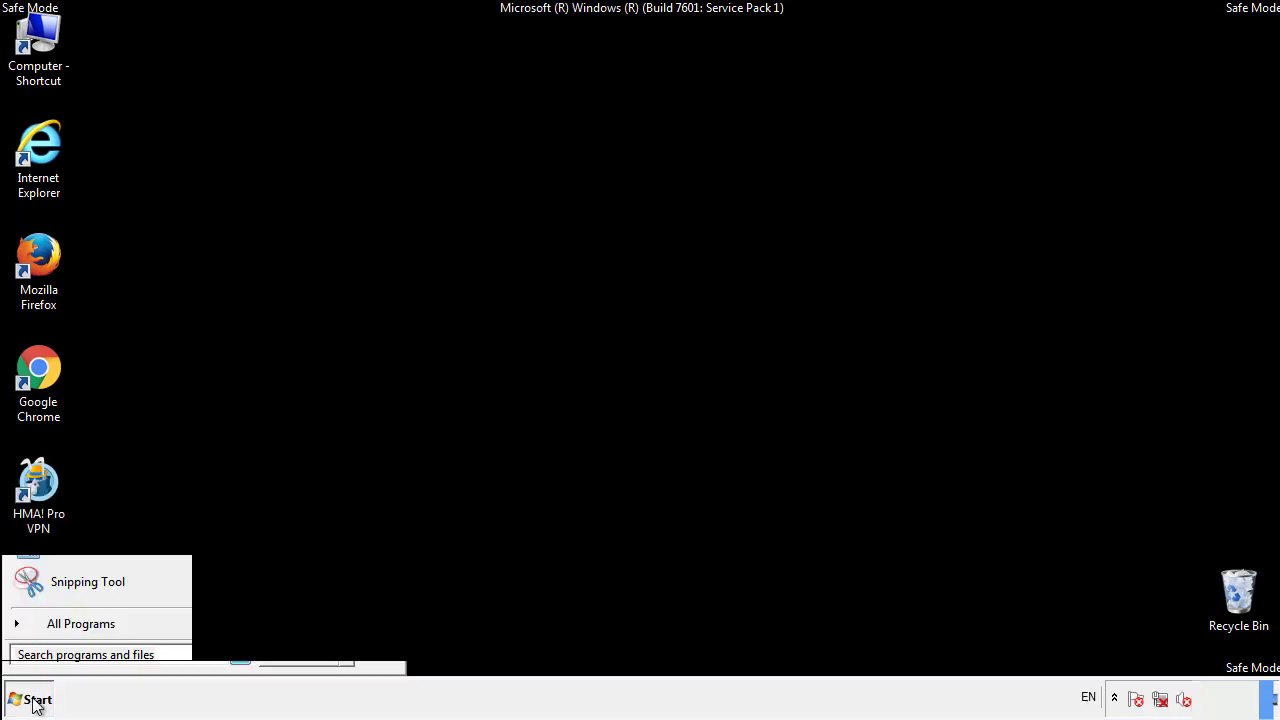
click(57, 631)
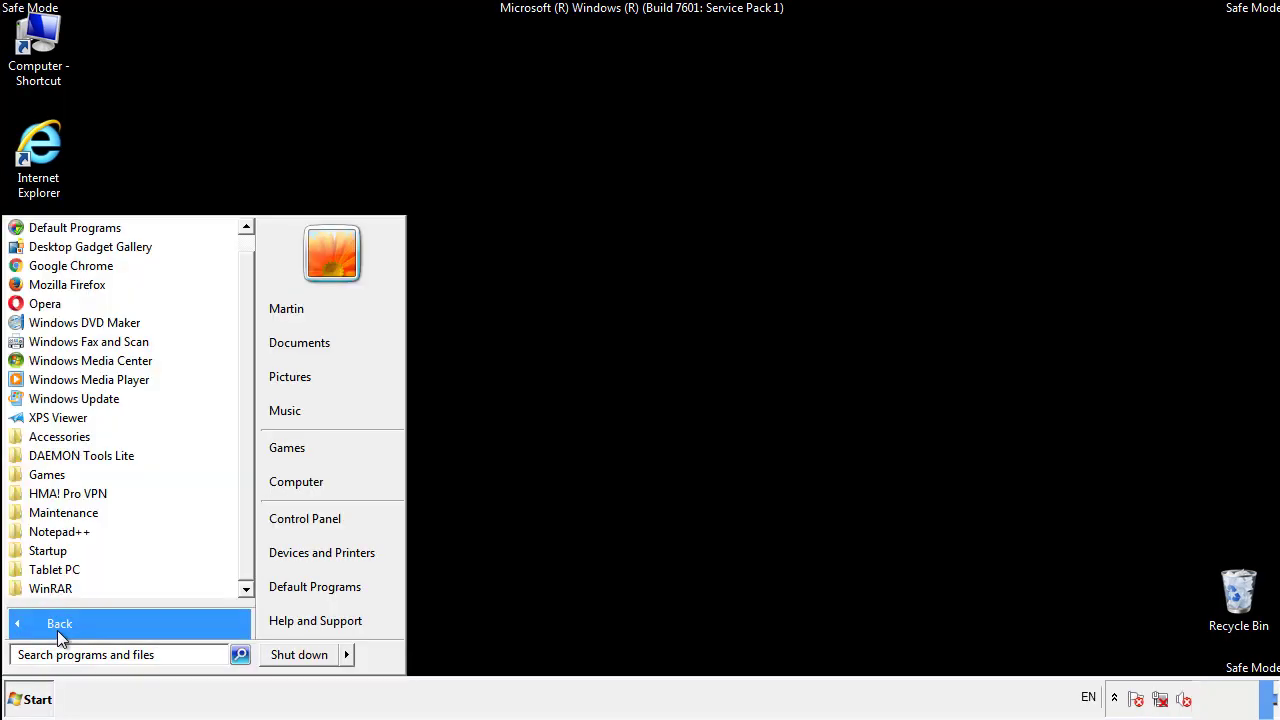
right_click(53, 552)
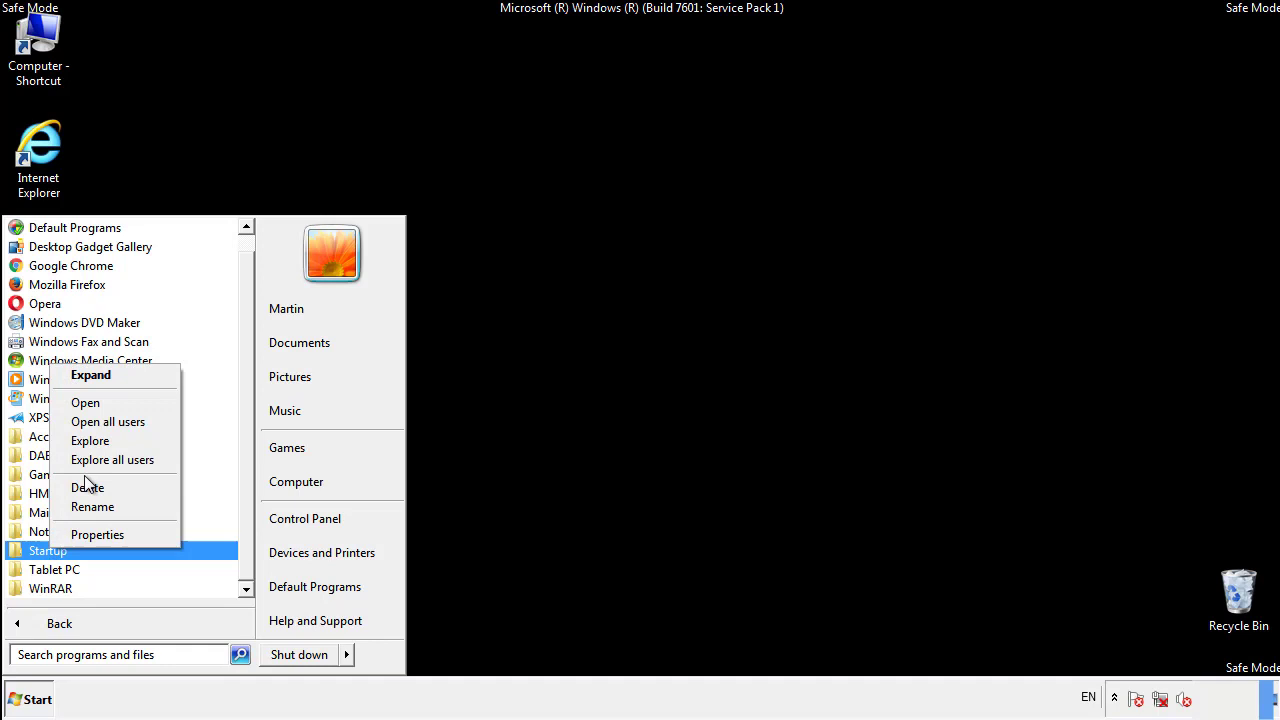
click(97, 403)
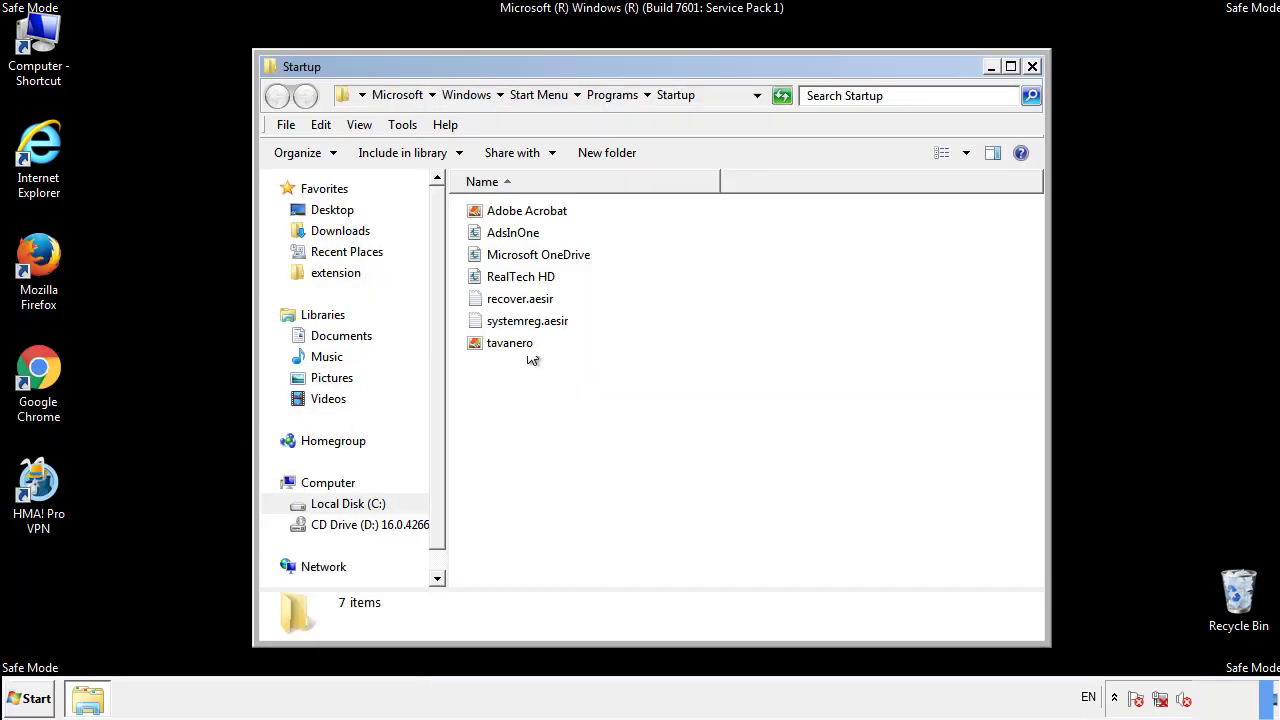
Delete AdsInOne, recover.aesir, systemreg.aesir and tavanero from the Startup folder, and close the folder.
click(513, 233)
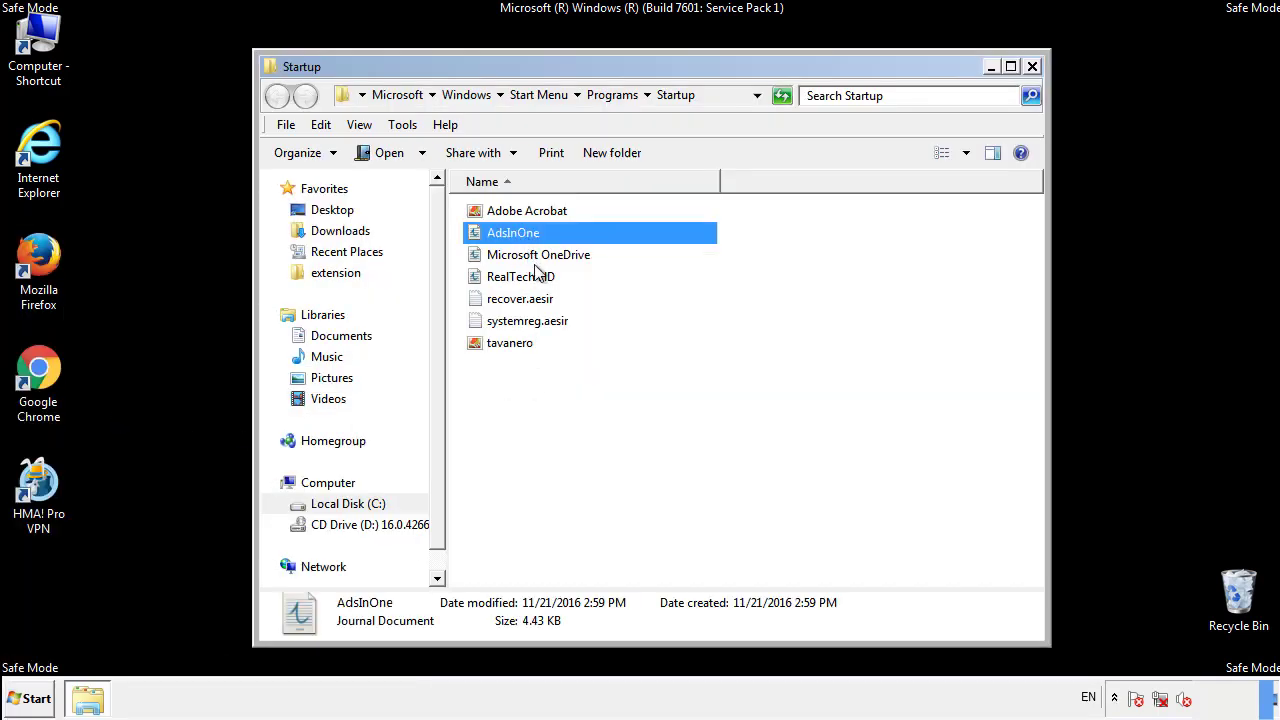
ctrl+click(525, 299)
ctrl+click(530, 321)
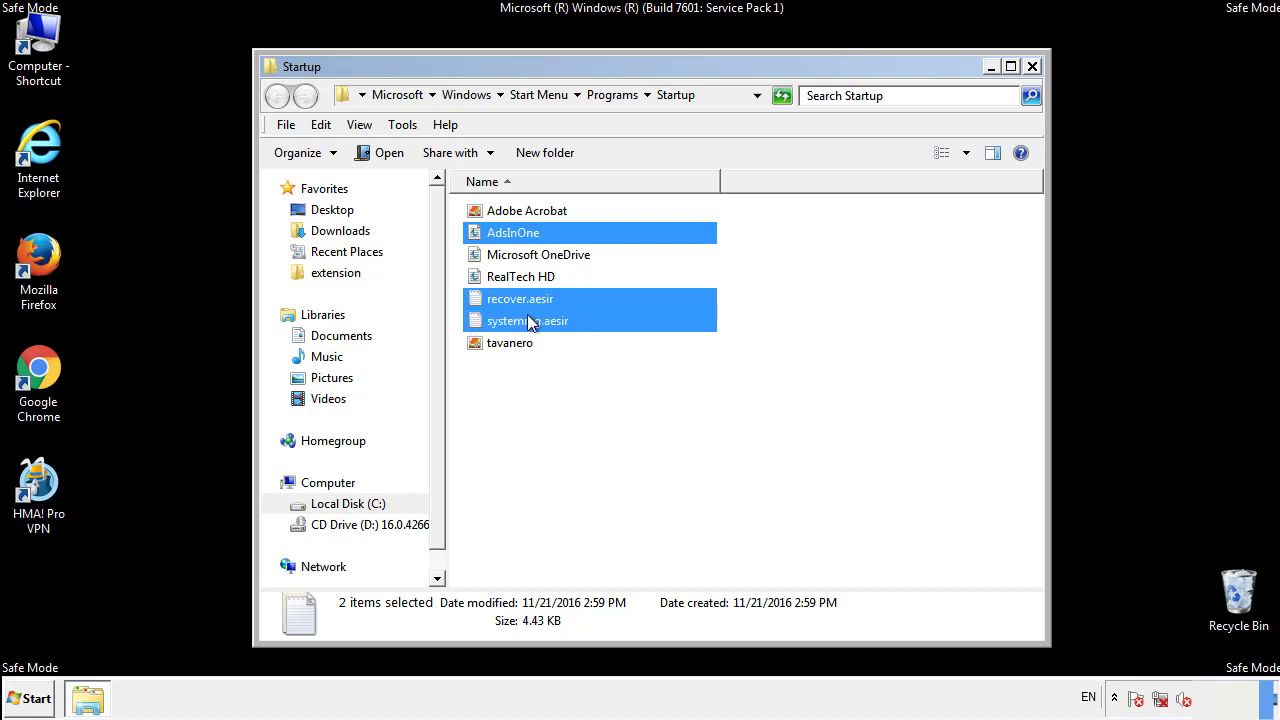
ctrl+click(511, 341)
right_click(506, 344)
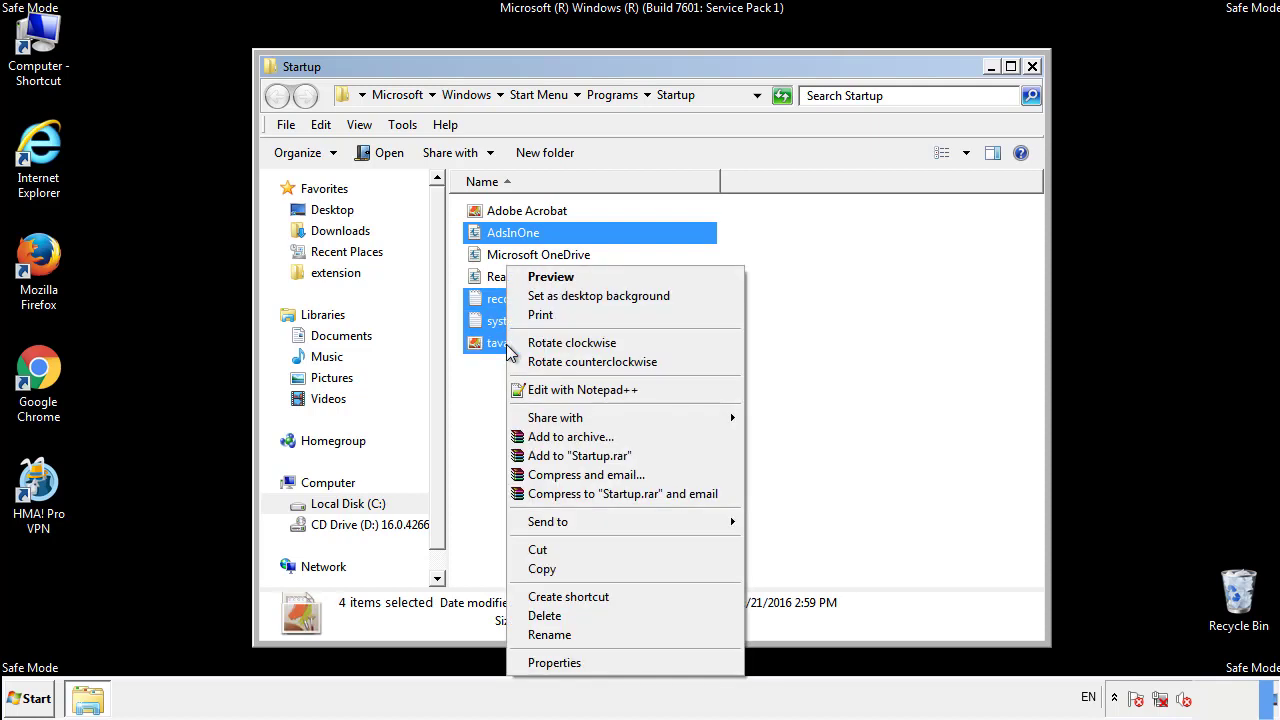
click(542, 615)
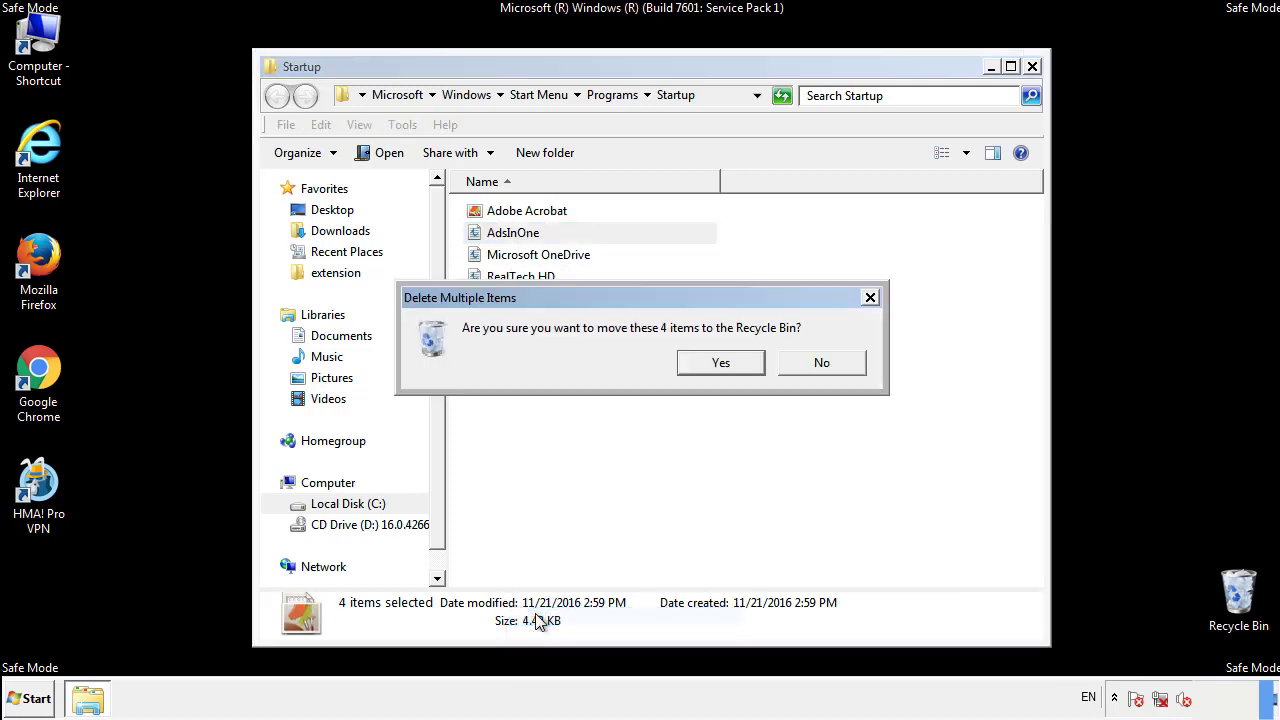
click(710, 363)
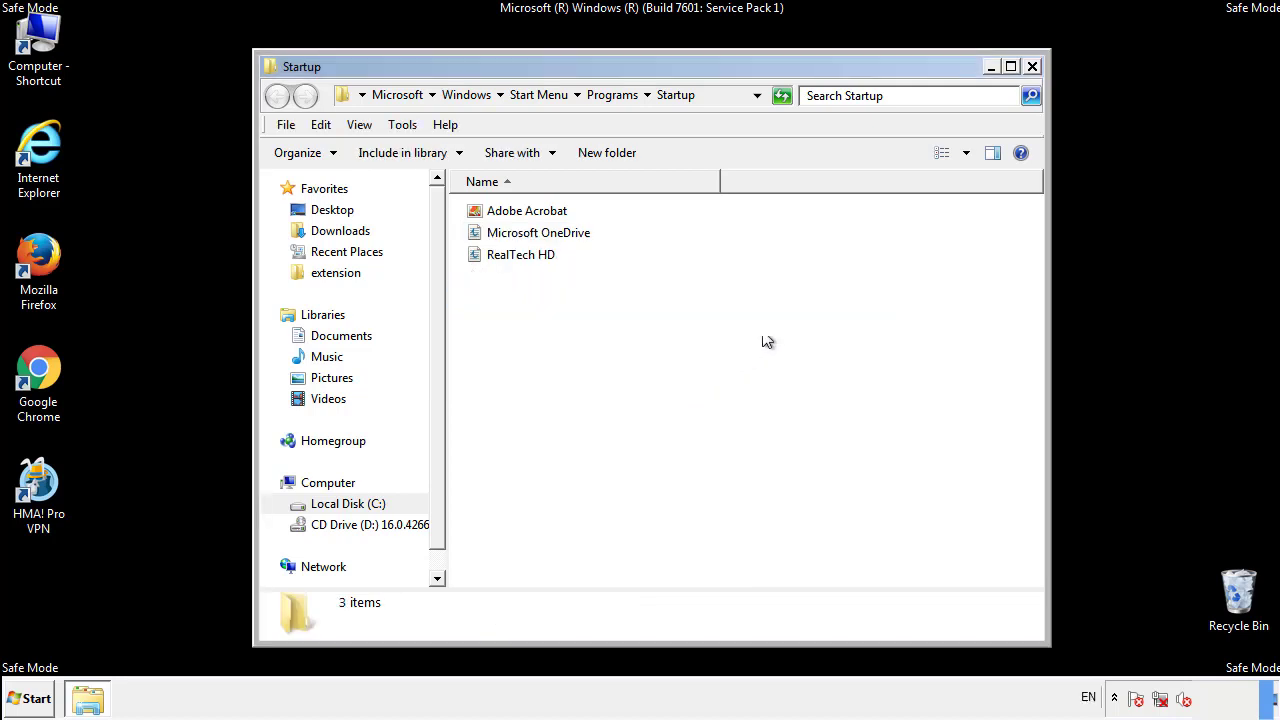
click(1032, 67)
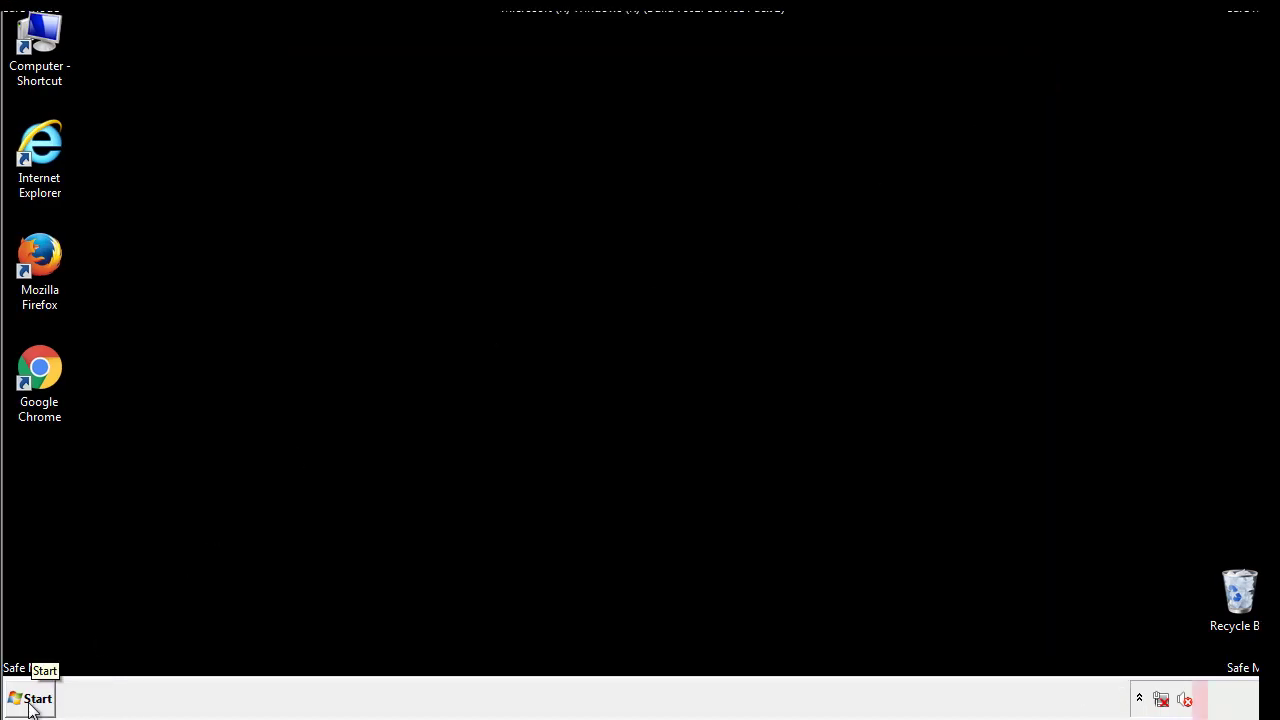
Open the Registry Editor by searching for and running regedit.
click(30, 700)
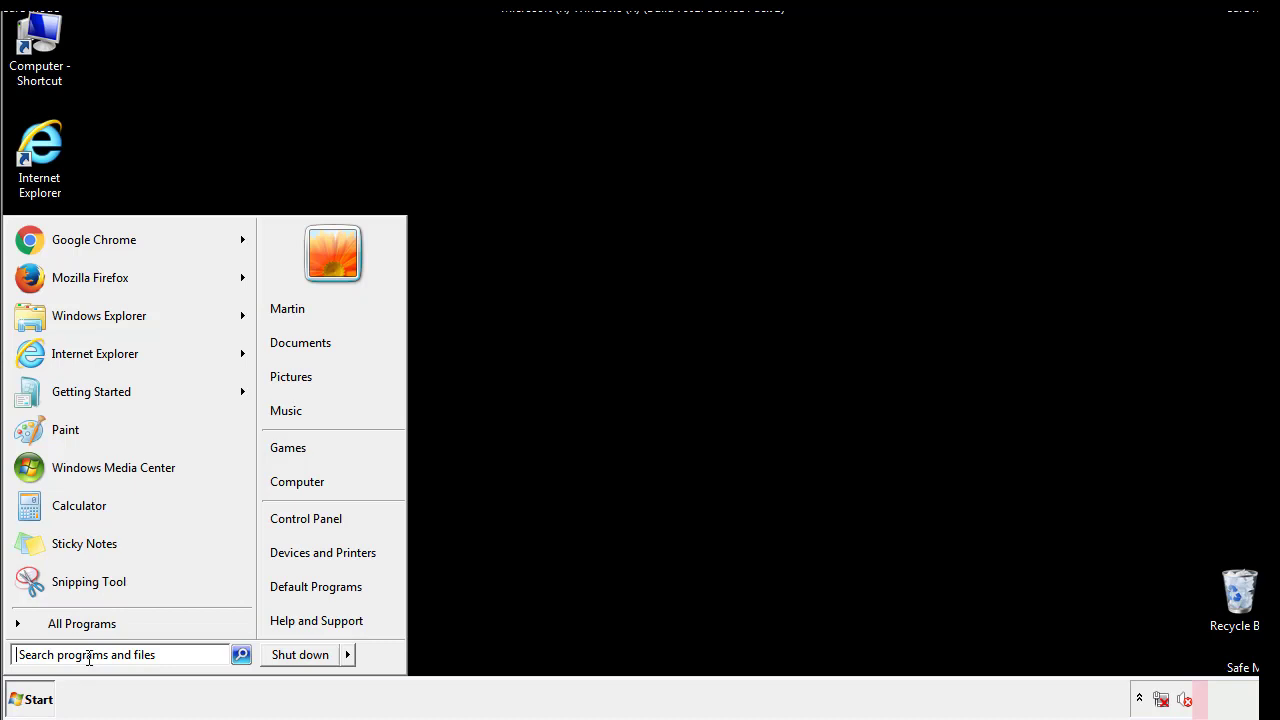
text(reged)
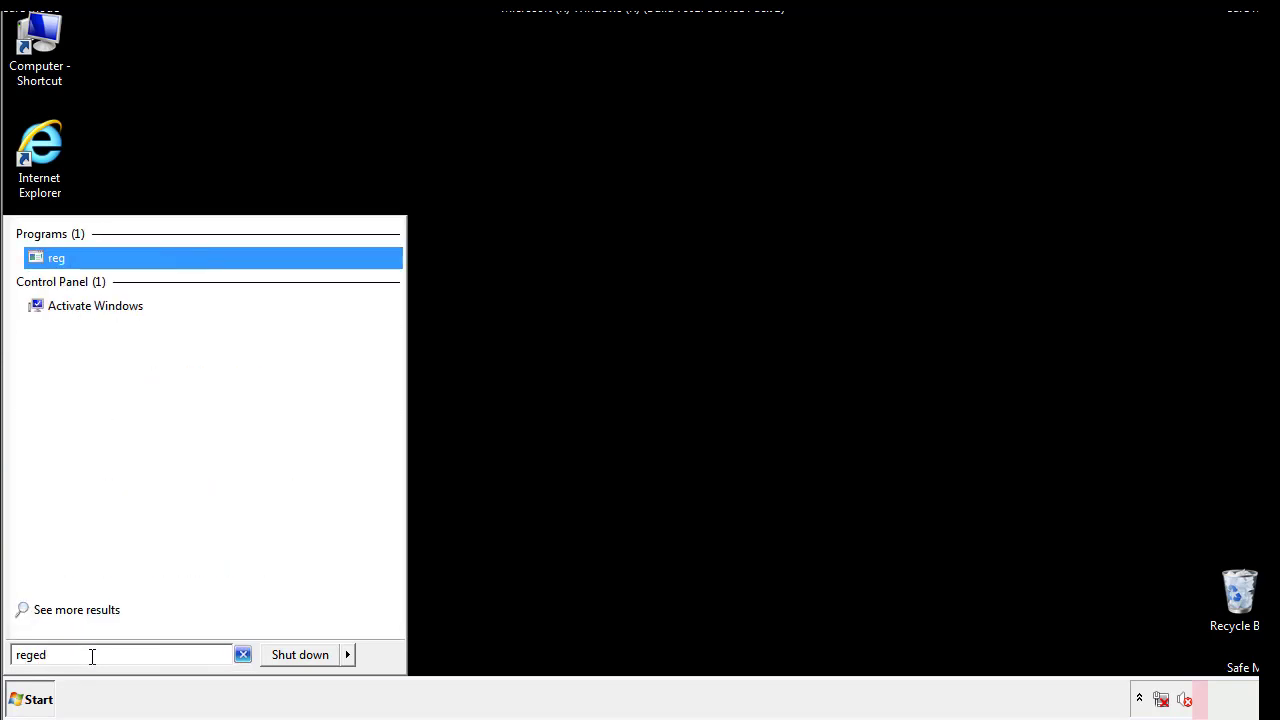
text(it)
key(Return)
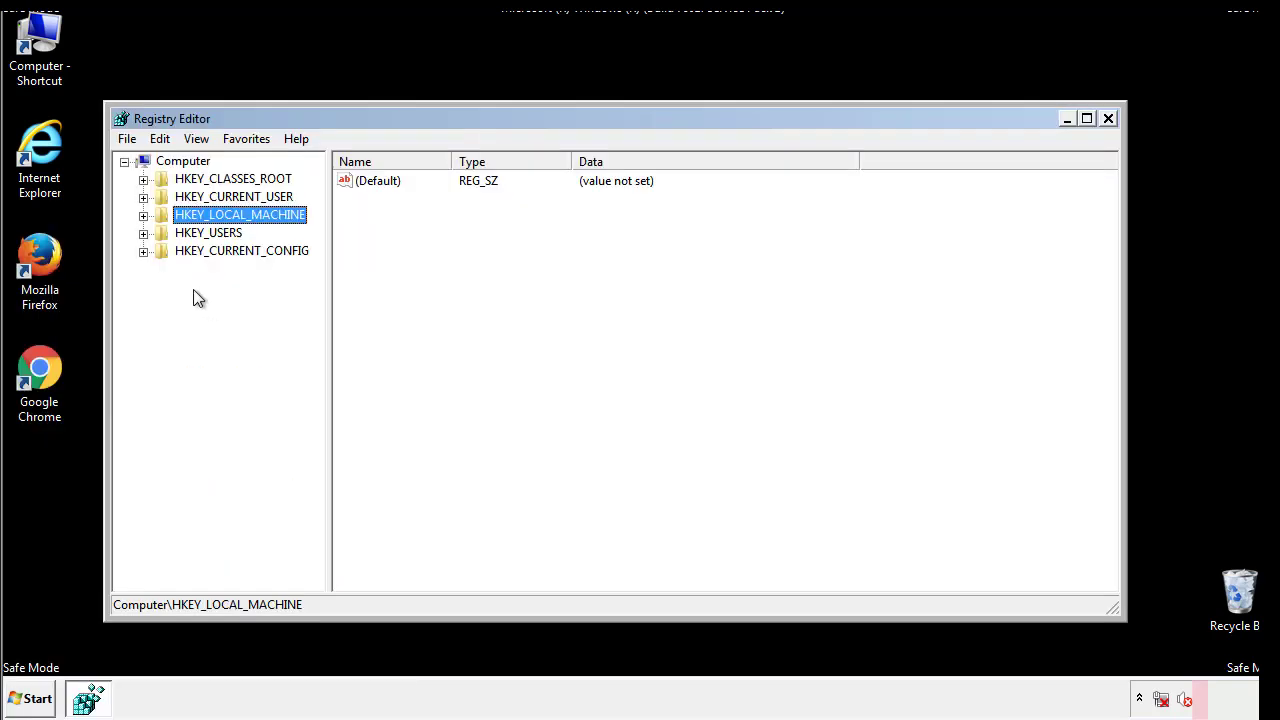
Open the registry key HKEY_LOCAL_MACHINE\SOFTWARE\Microsoft\Windows\CurrentVersion\Run.
click(143, 215)
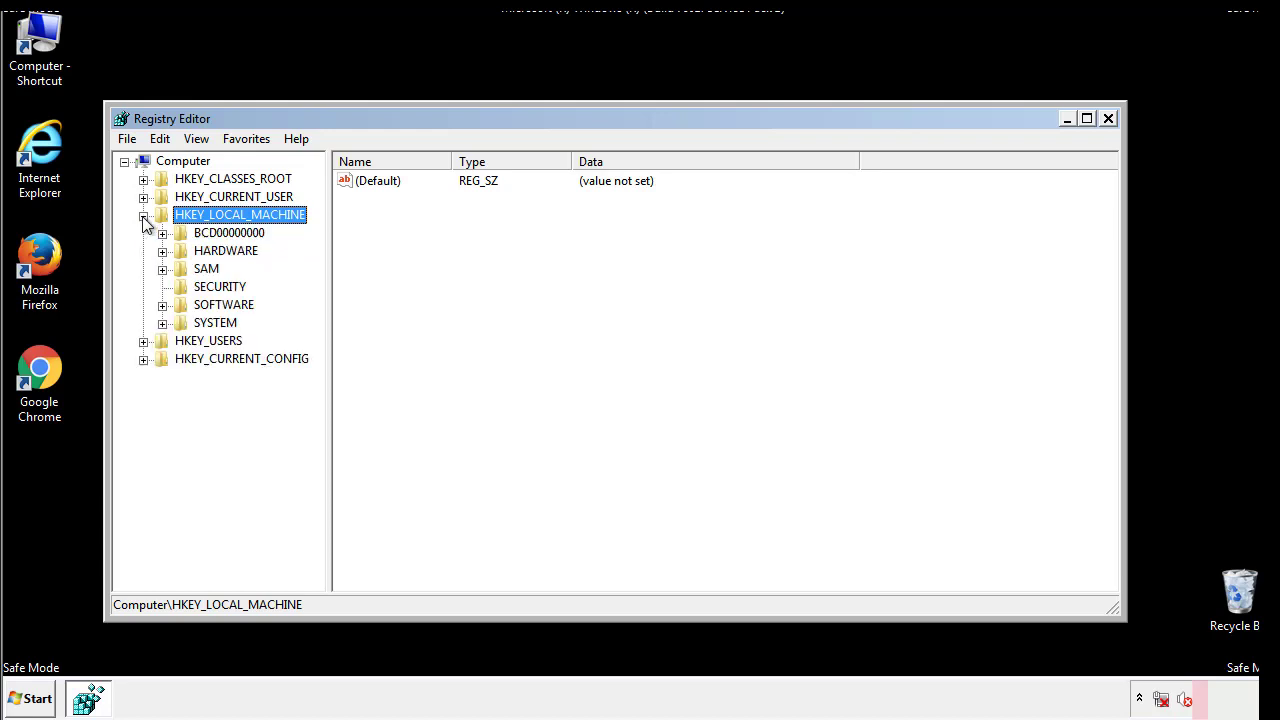
click(161, 307)
scroll(315, 295, down, 1)
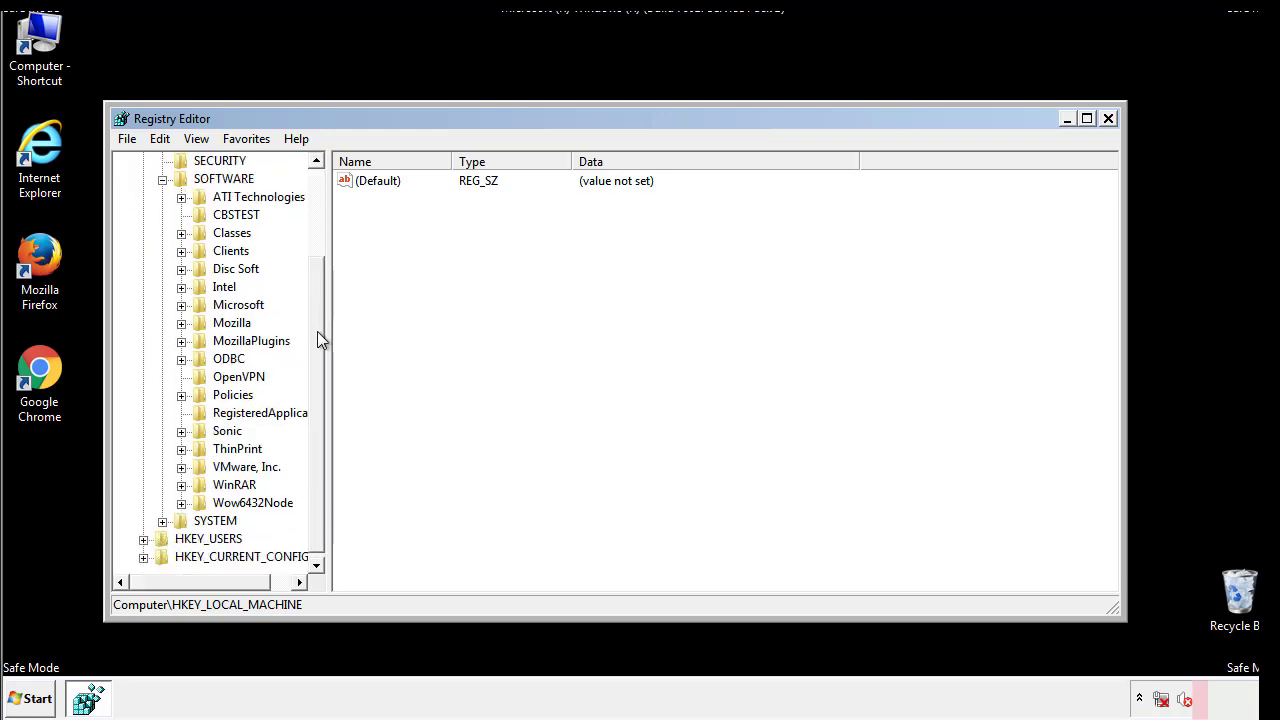
click(181, 306)
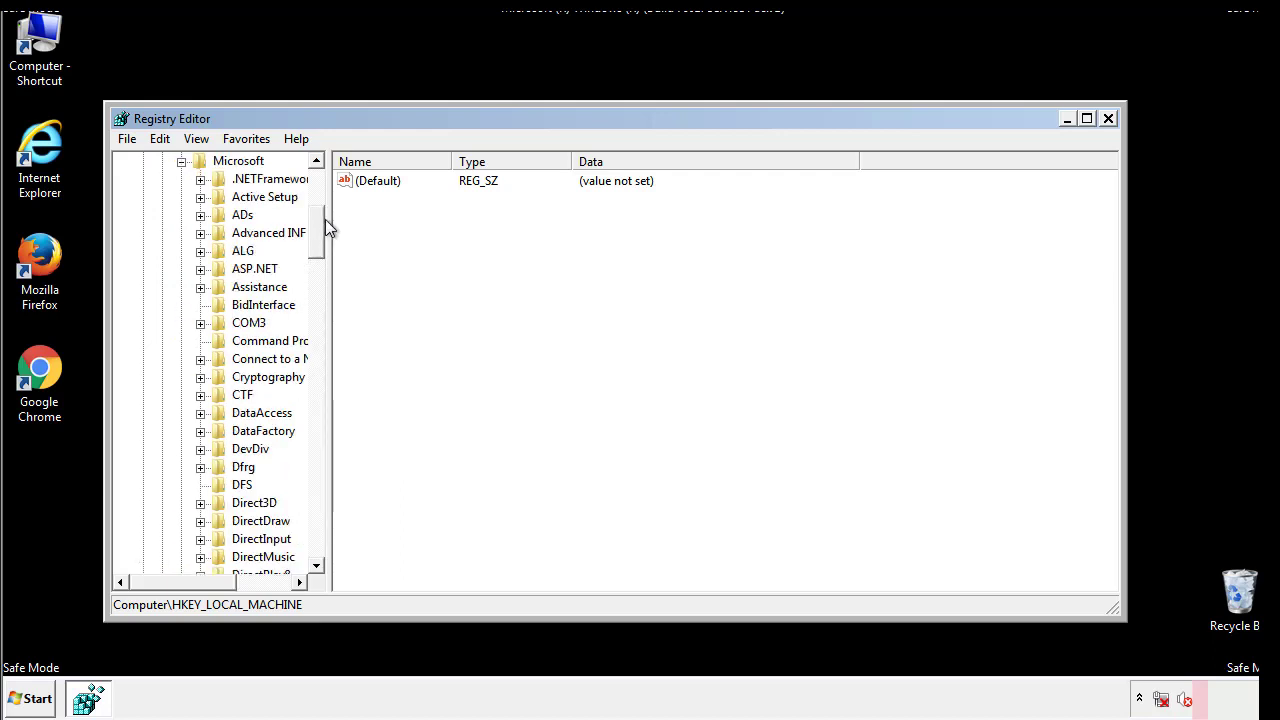
drag(315, 245, 317, 517)
click(201, 306)
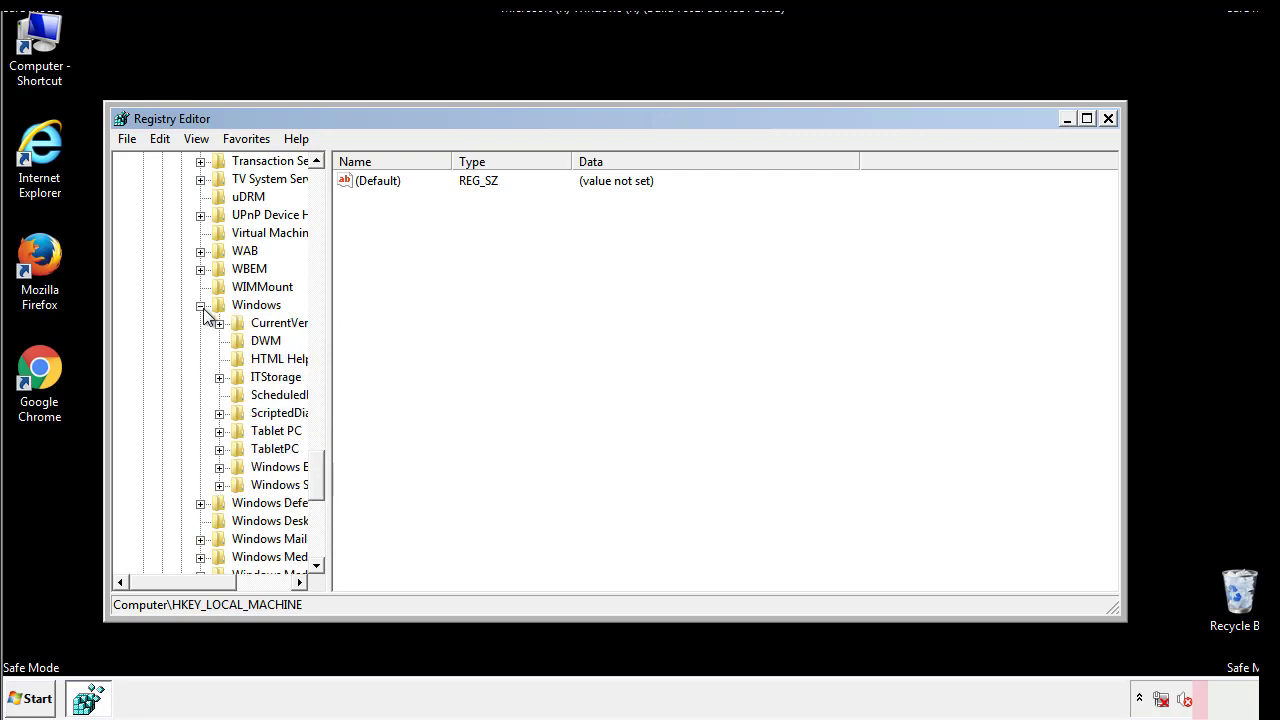
drag(175, 582, 204, 587)
click(168, 323)
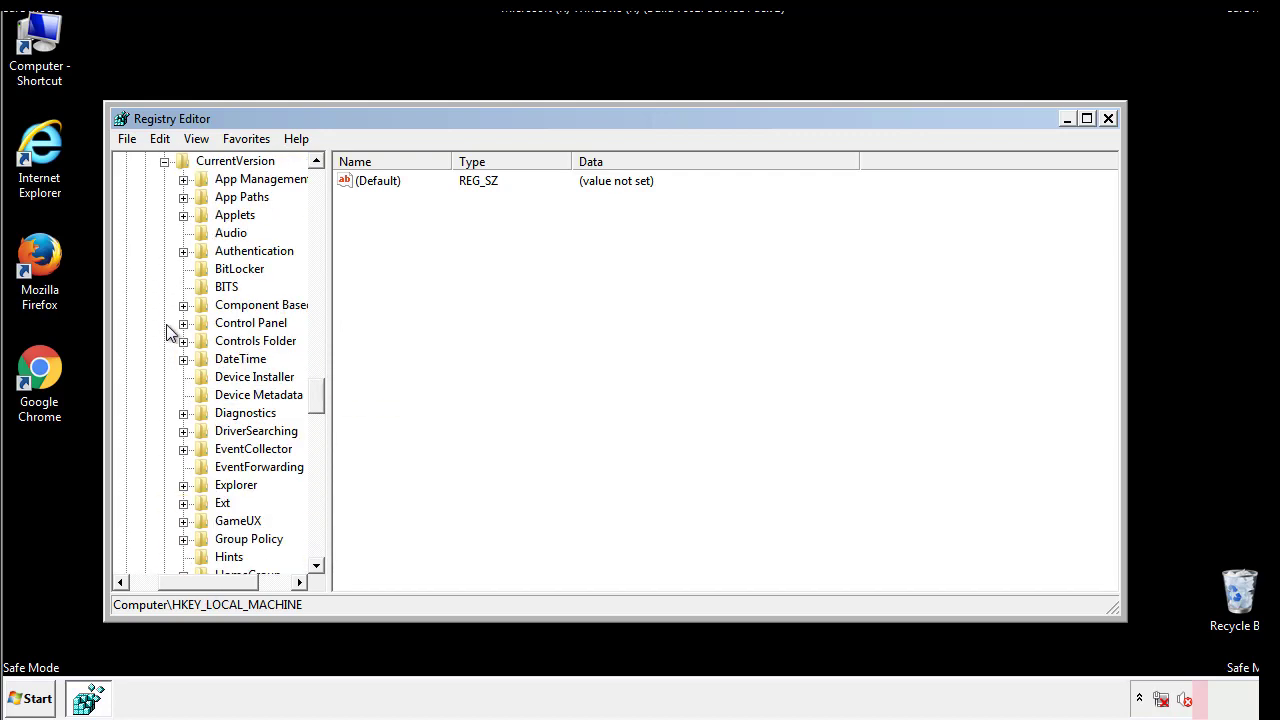
drag(325, 398, 316, 463)
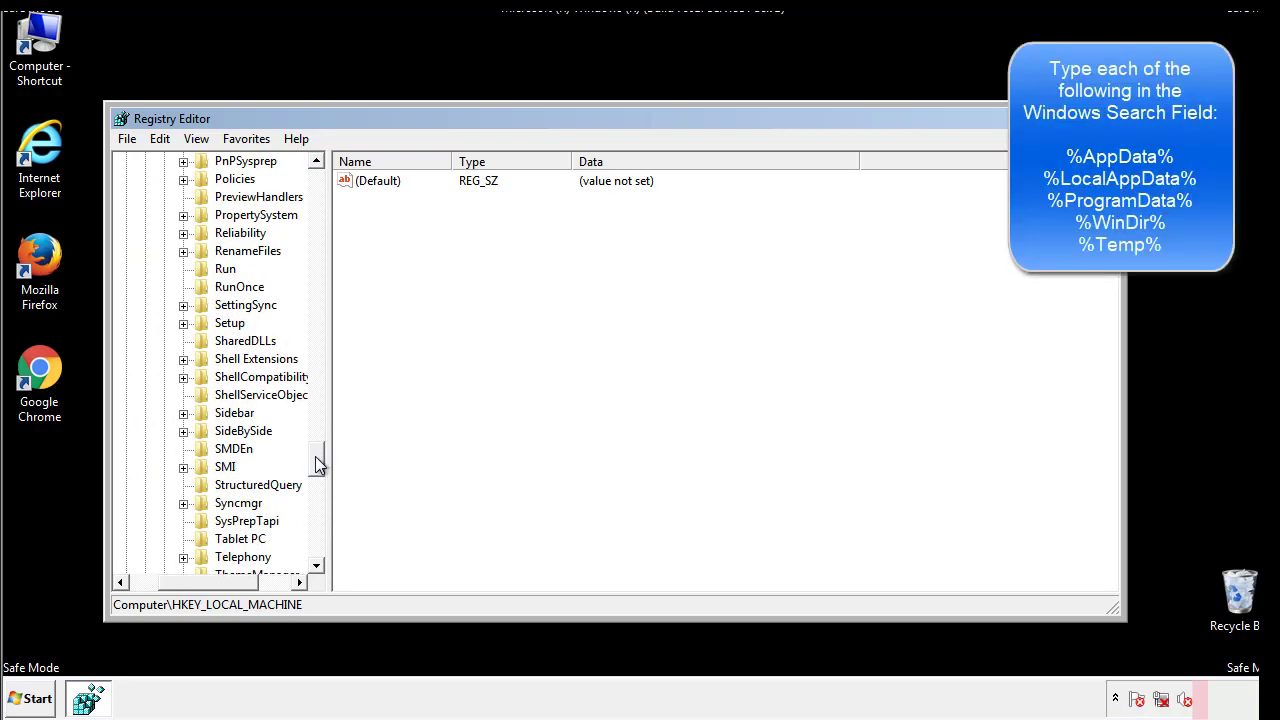
click(212, 272)
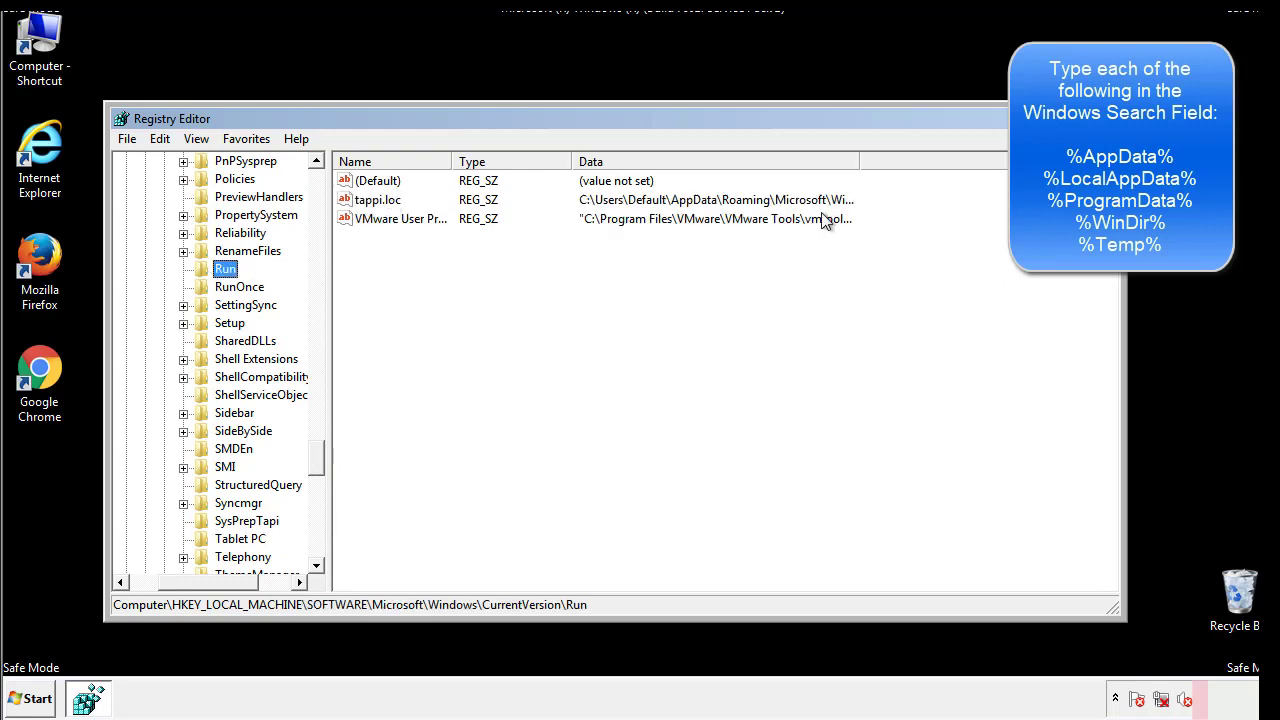
Permanently delete the tappi.loc value from the HKEY_LOCAL_MACHINE Run key.
click(378, 205)
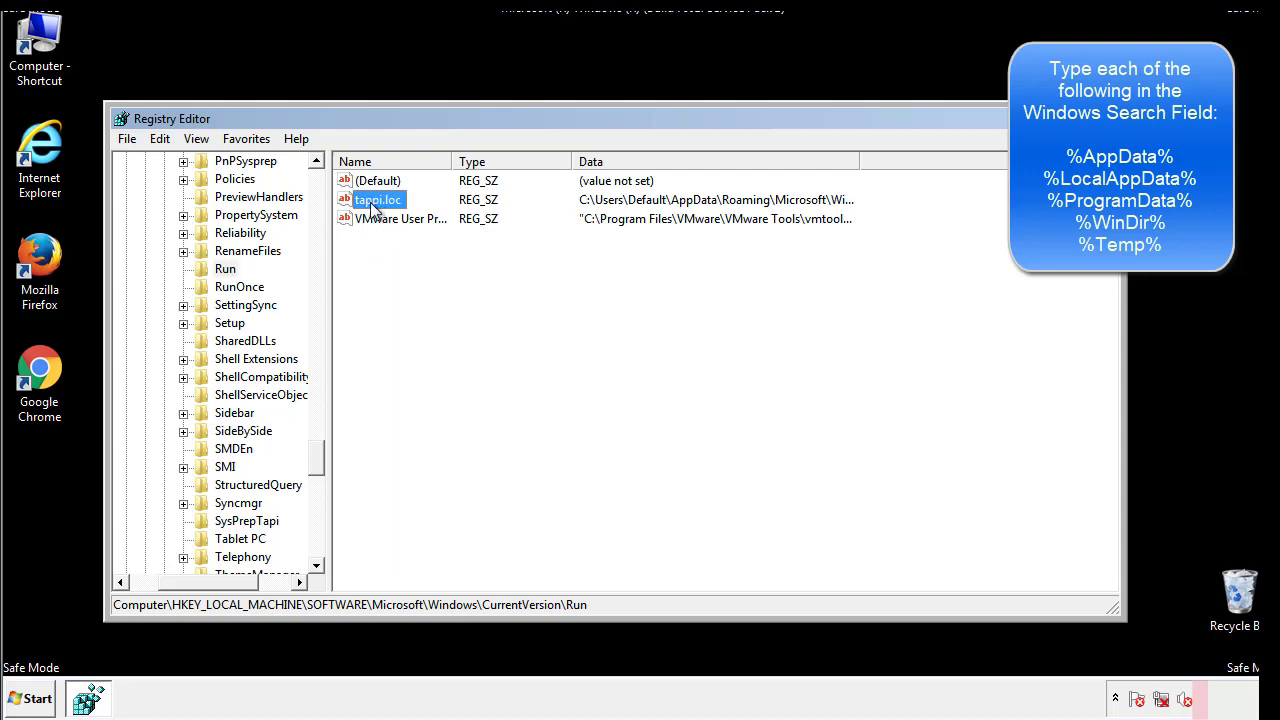
right_click(370, 203)
click(398, 260)
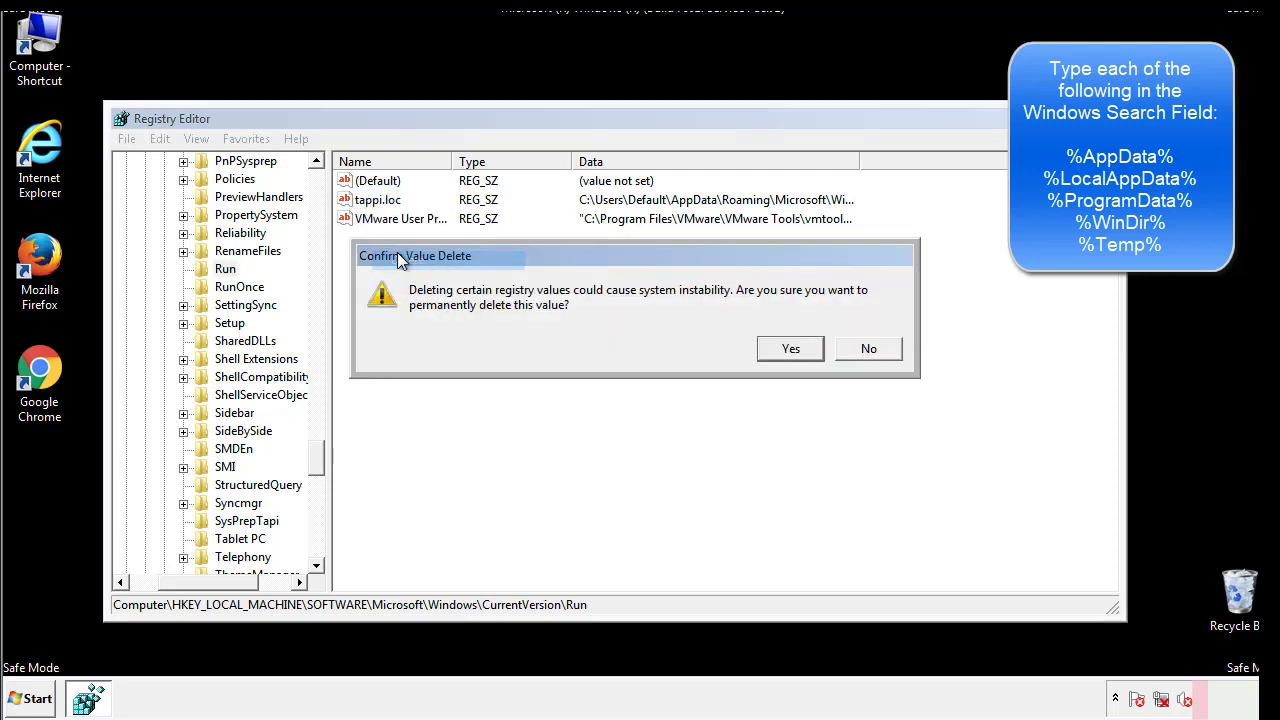
click(778, 350)
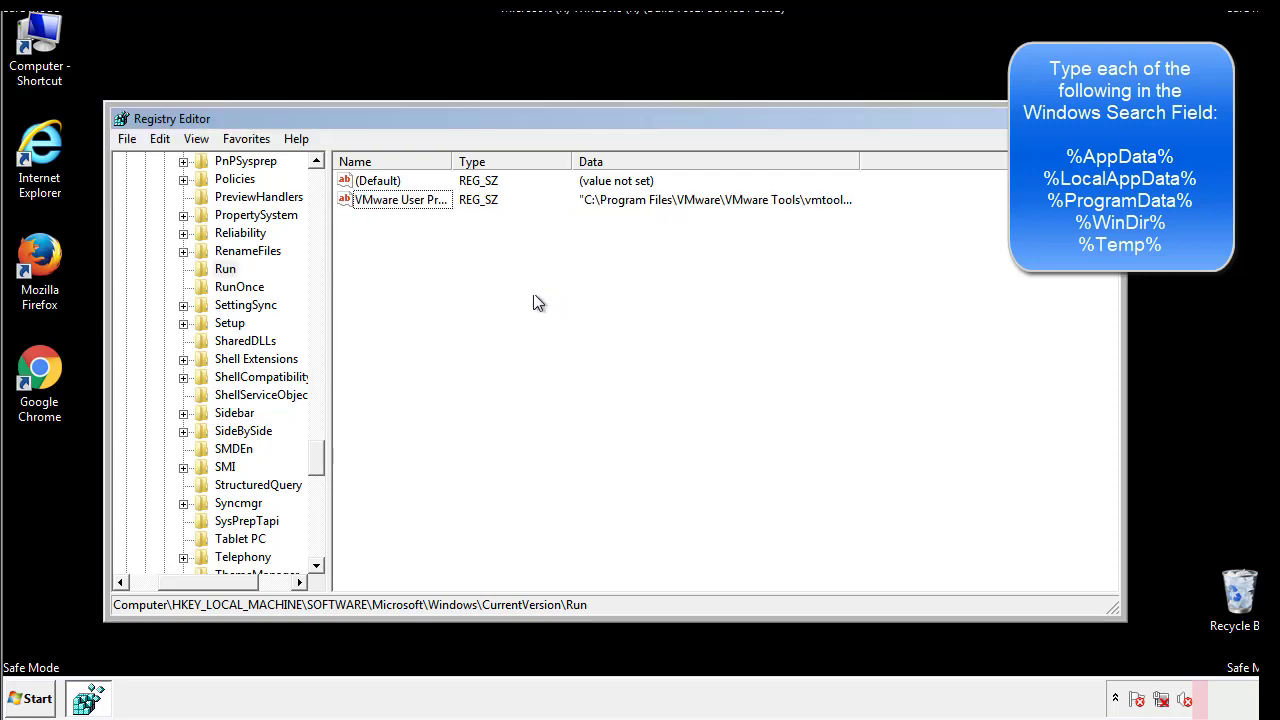
Collapse the whole HKEY_LOCAL_MACHINE branch in the registry tree.
drag(320, 455, 316, 545)
drag(215, 585, 155, 591)
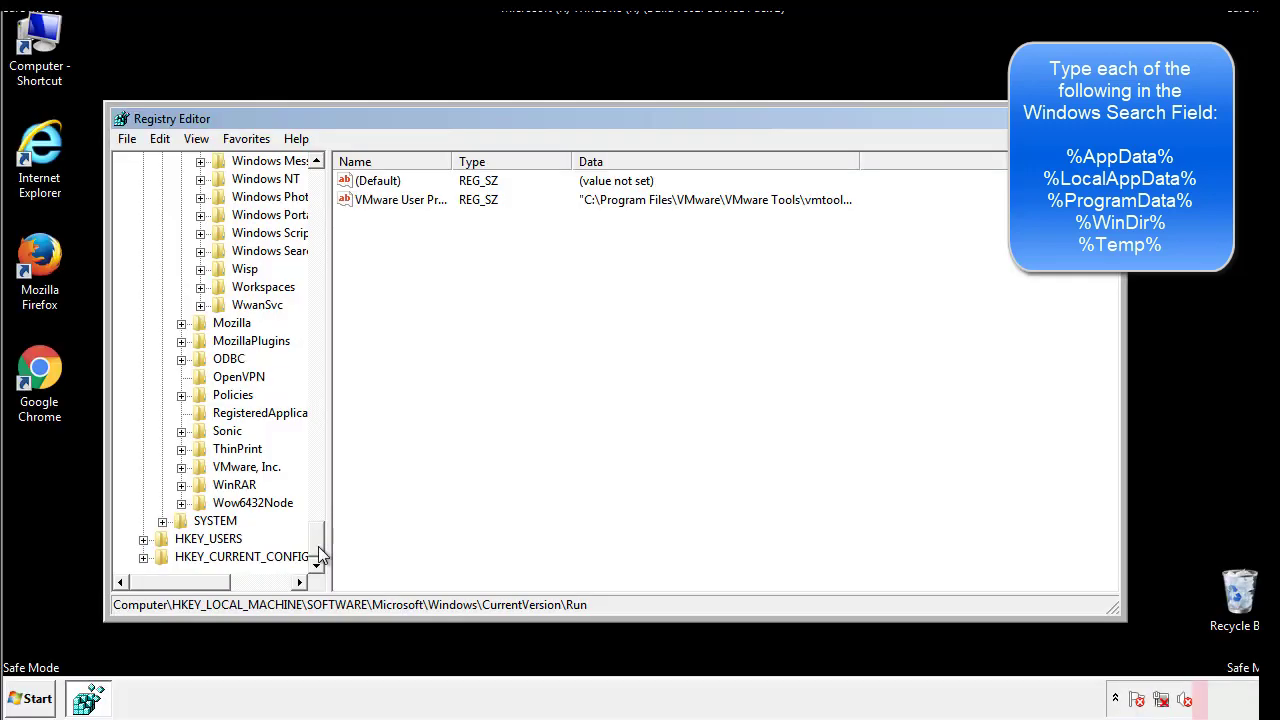
drag(318, 545, 326, 190)
click(143, 214)
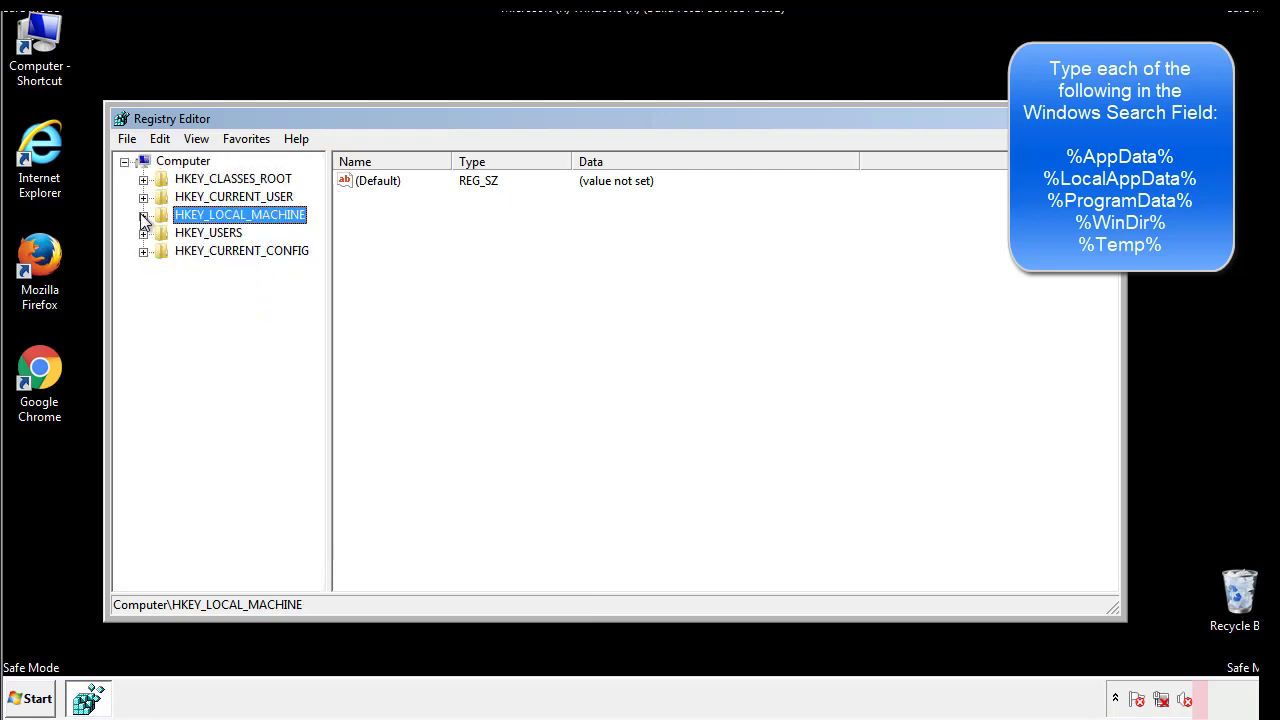
Open the registry key HKEY_CURRENT_USER\Software\Microsoft\Windows\CurrentVersion\Run and check its startup values.
click(143, 197)
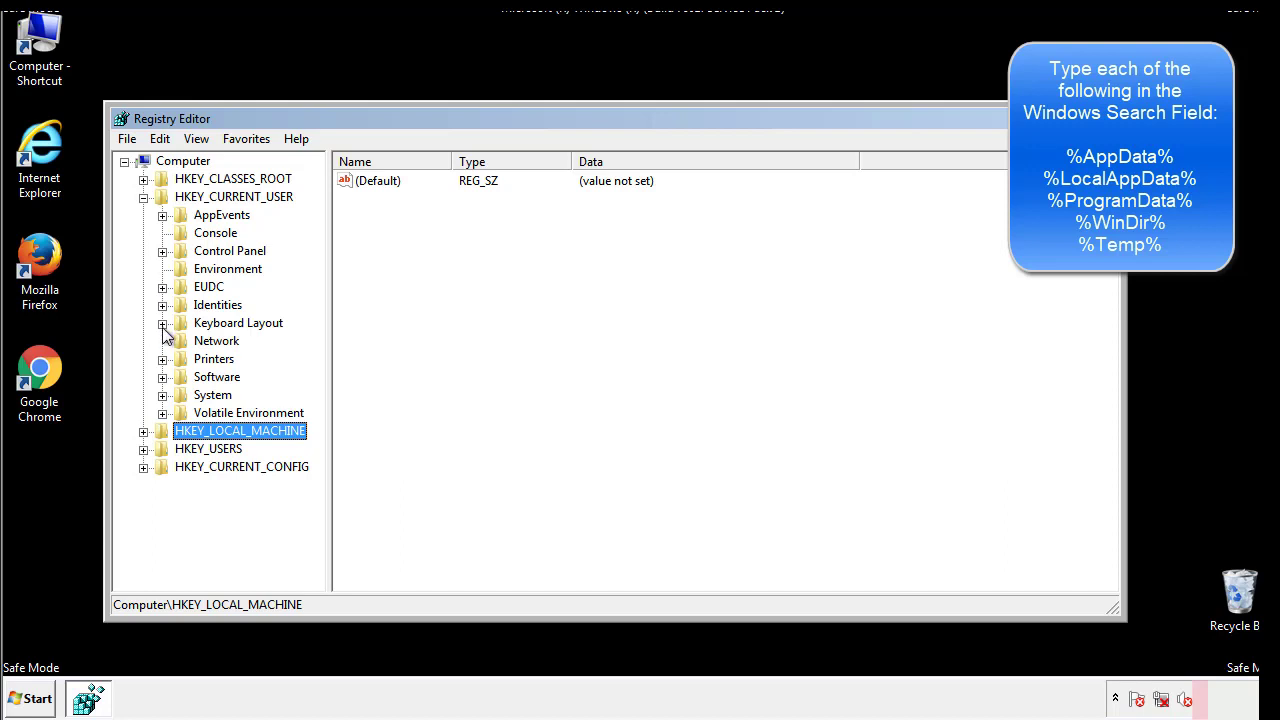
click(161, 378)
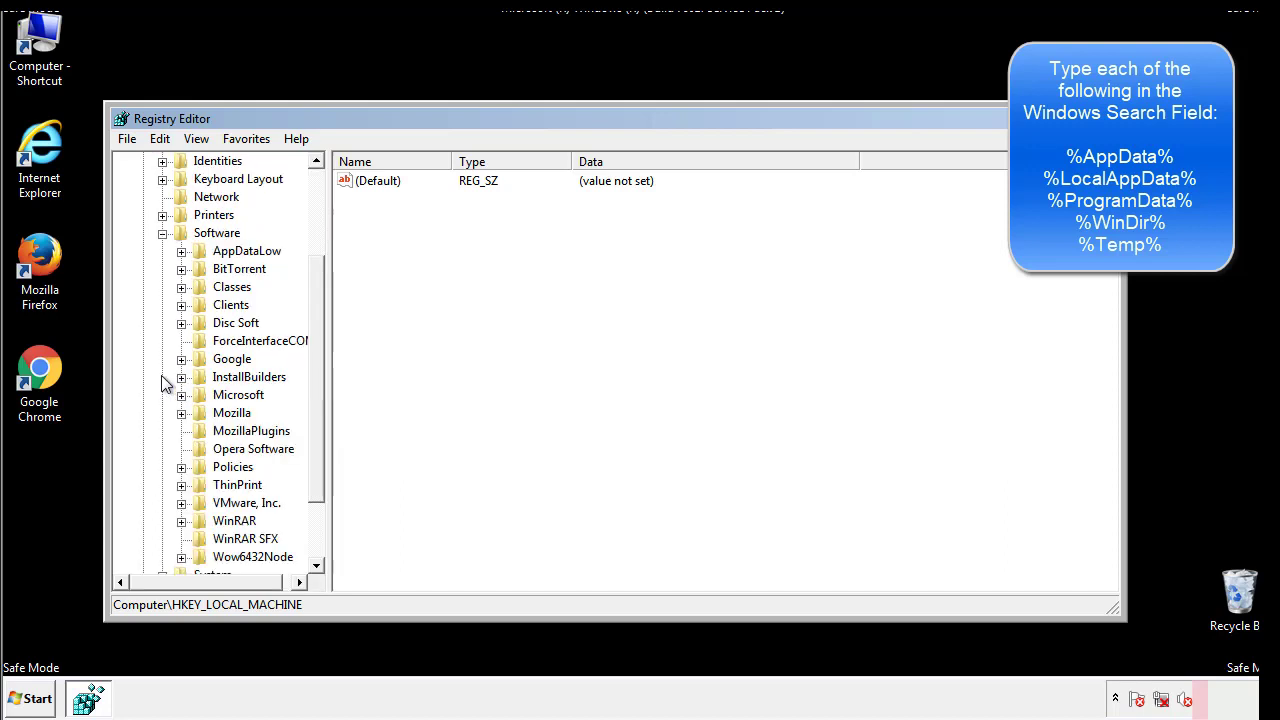
drag(314, 363, 314, 381)
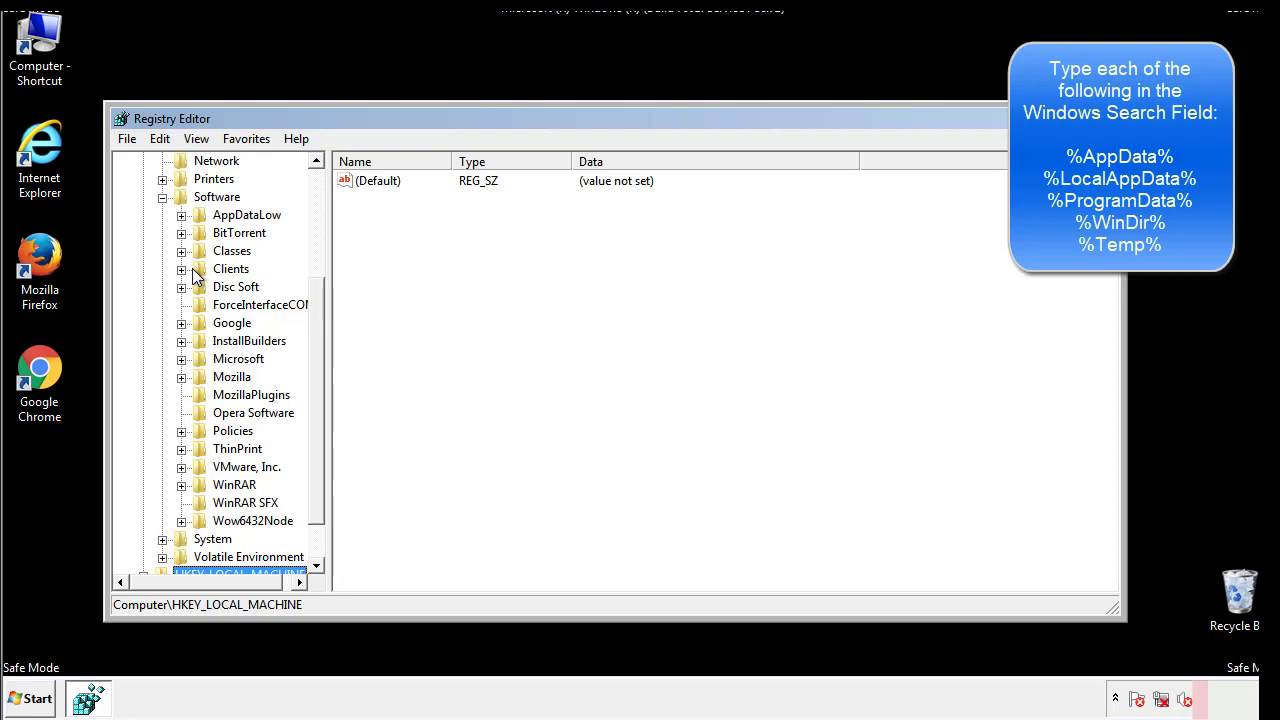
click(182, 366)
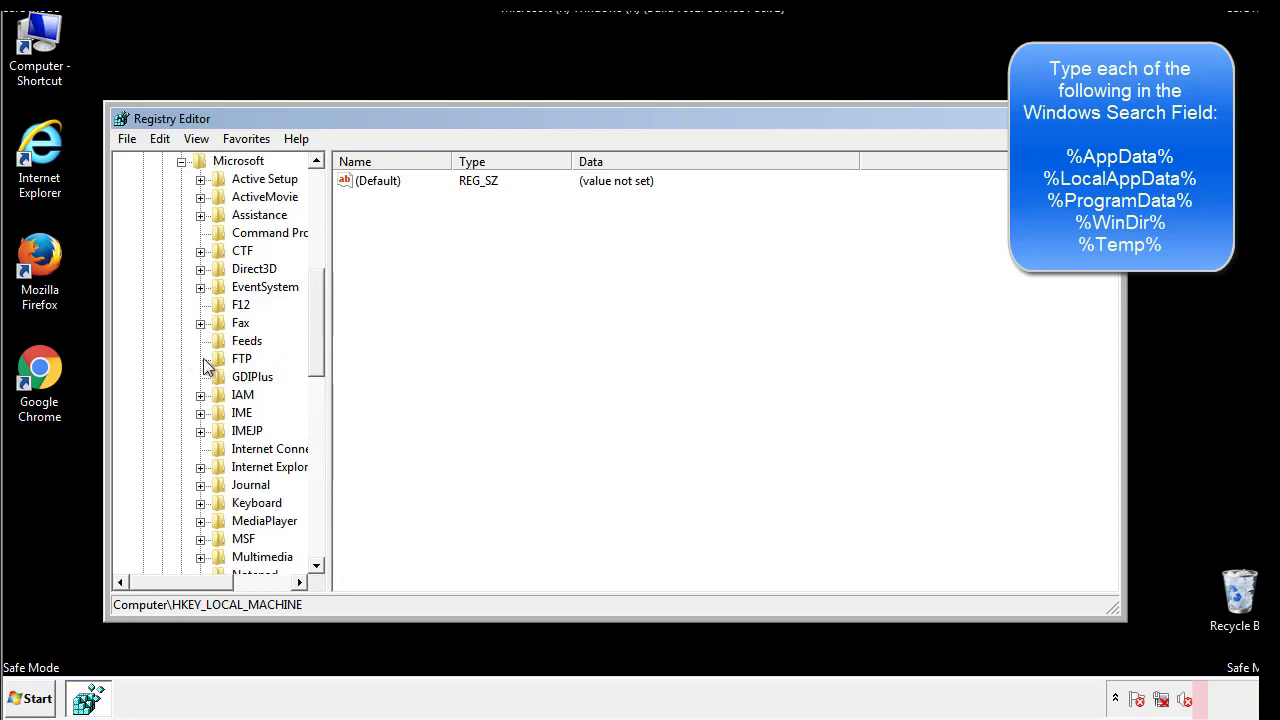
drag(314, 292, 316, 418)
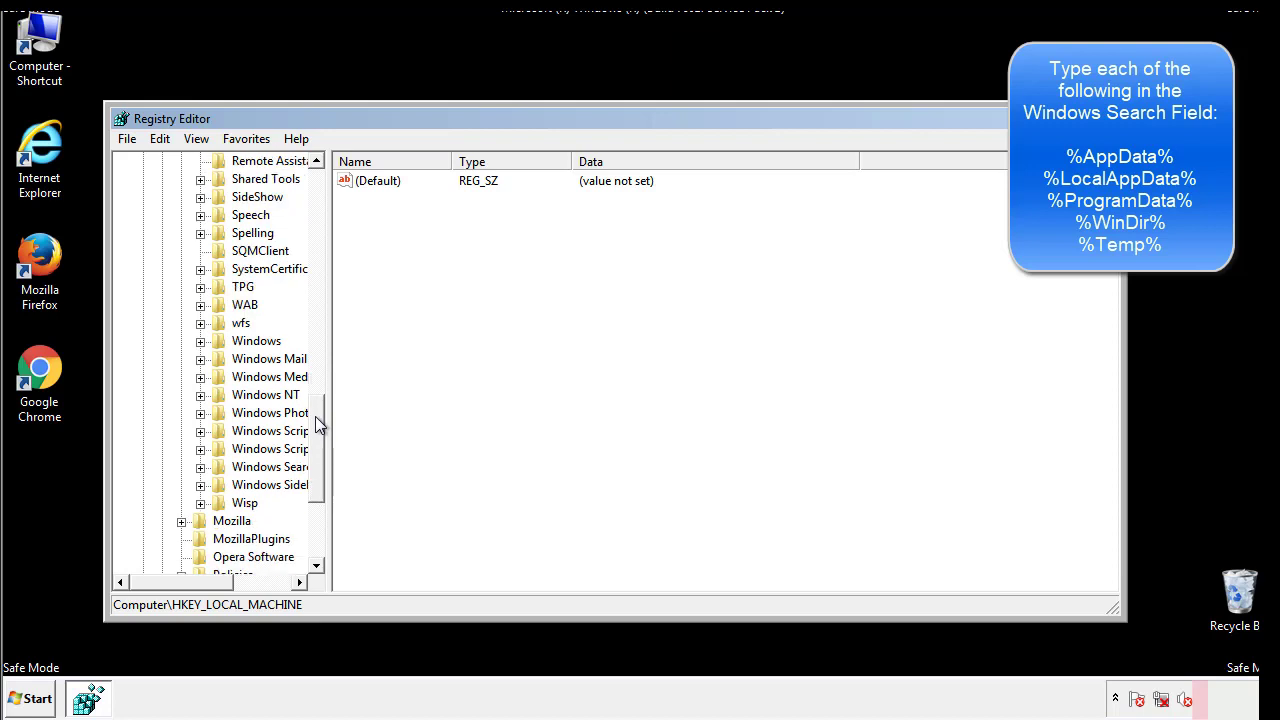
click(201, 341)
click(220, 360)
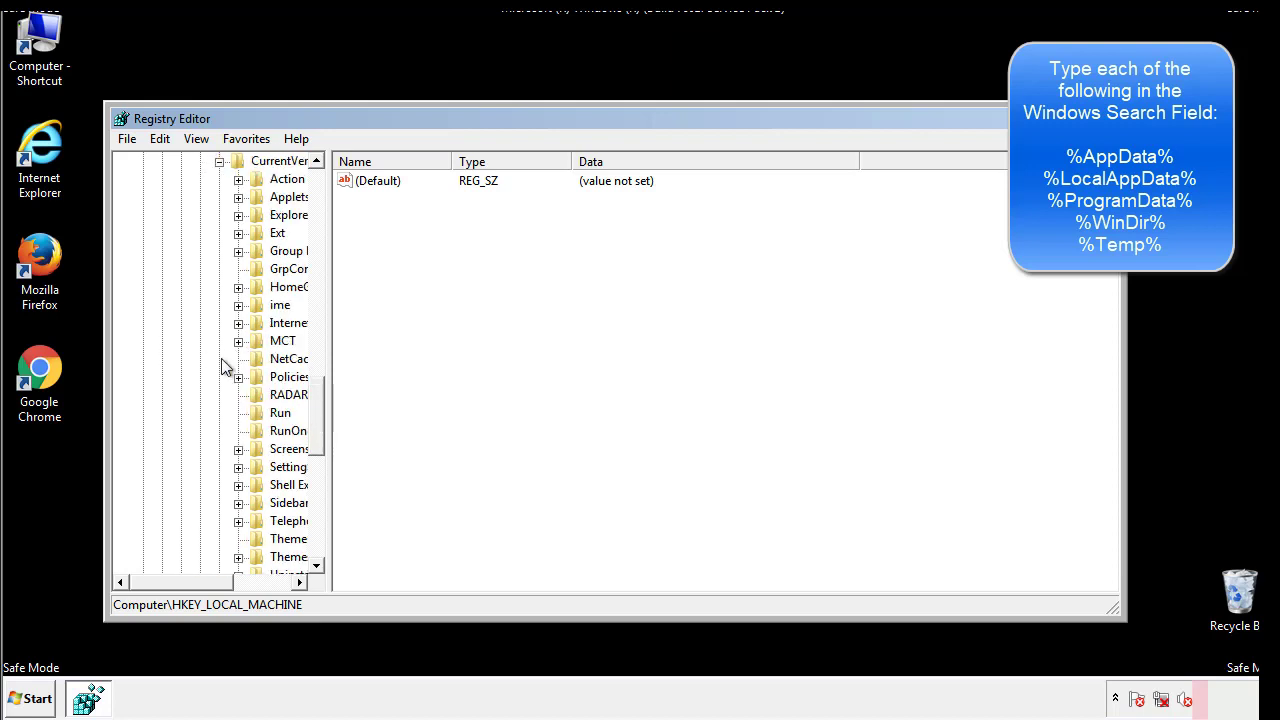
drag(195, 587, 225, 582)
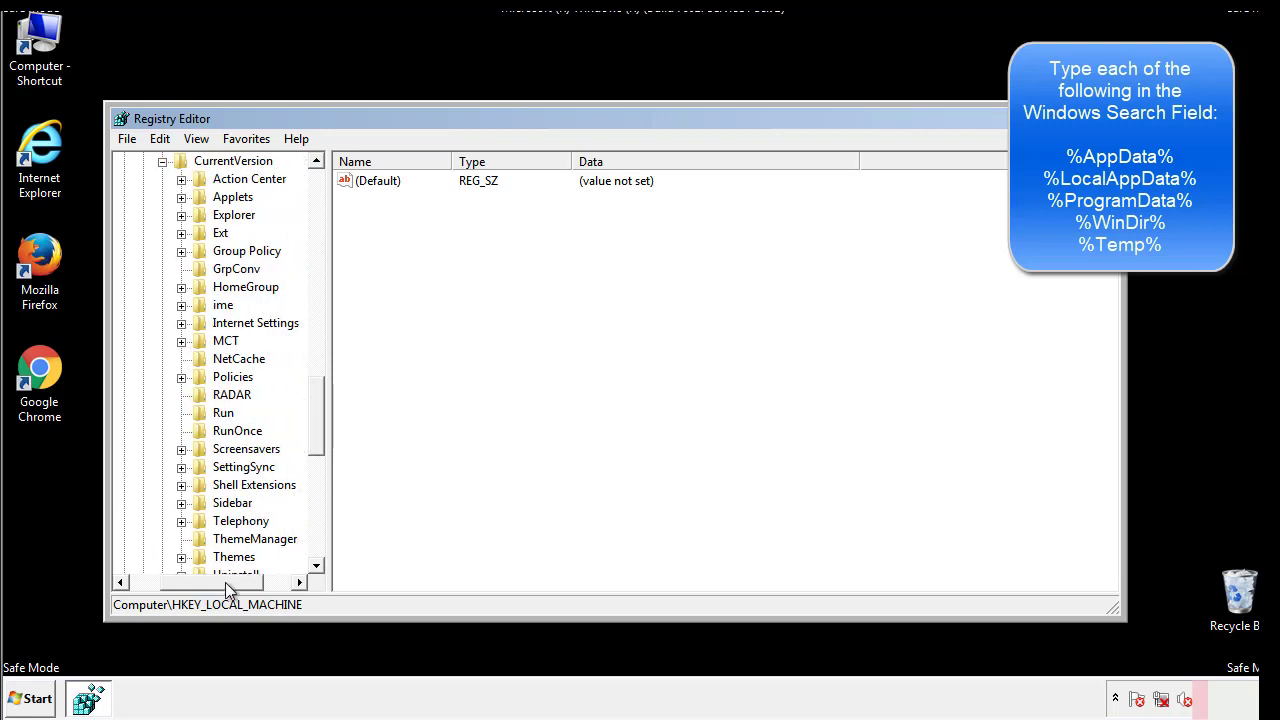
click(220, 412)
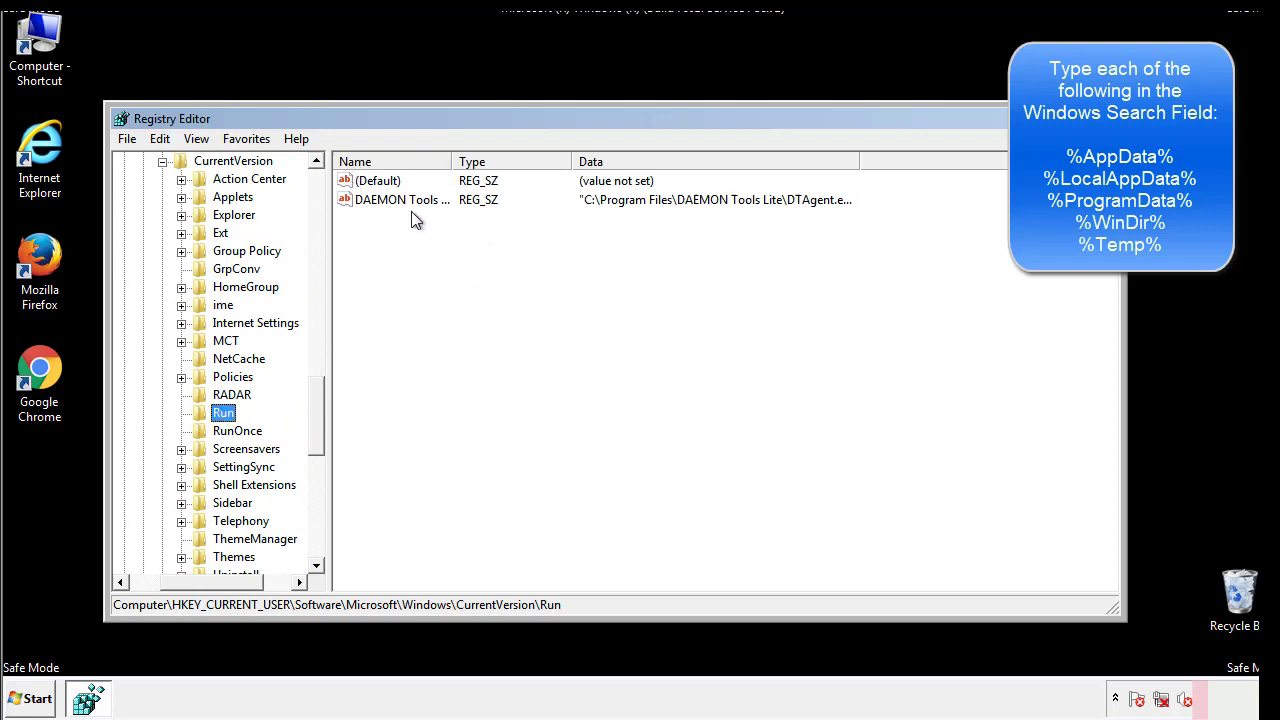
click(545, 232)
Collapse the Windows key under HKEY_CURRENT_USER\Software\Microsoft and return to the start of the registry tree.
drag(212, 579, 181, 581)
drag(324, 434, 316, 417)
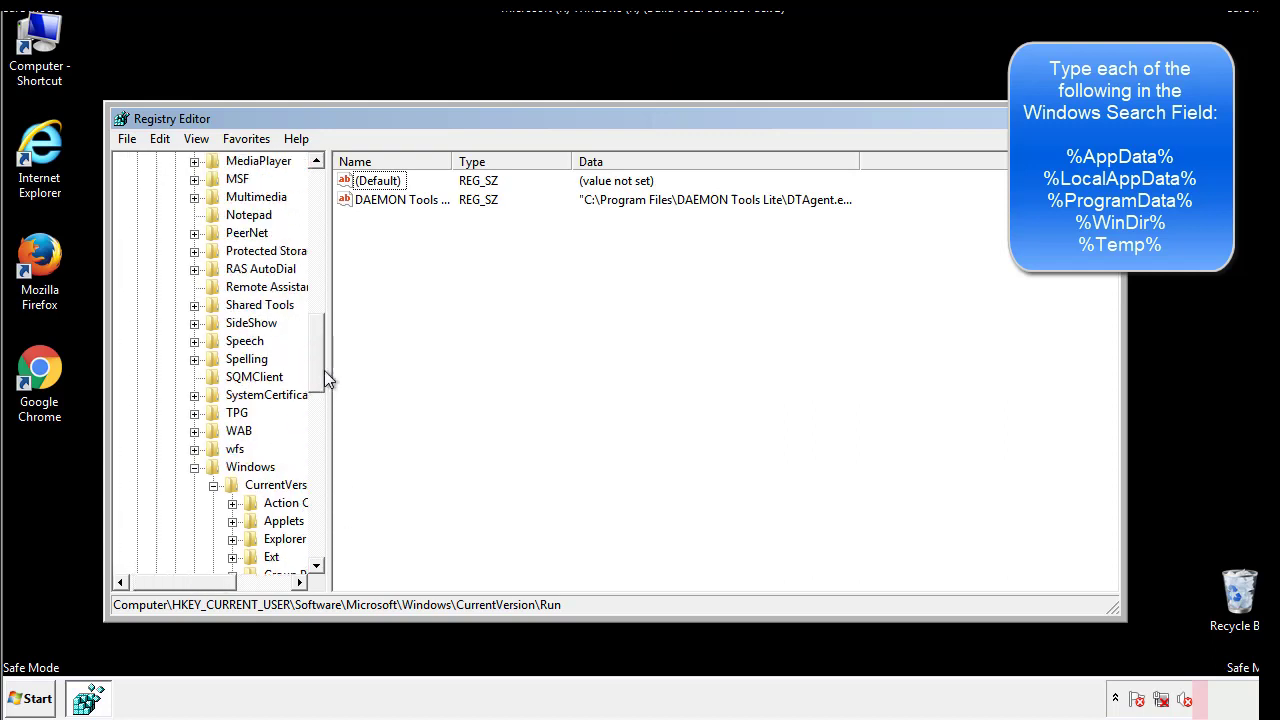
click(194, 467)
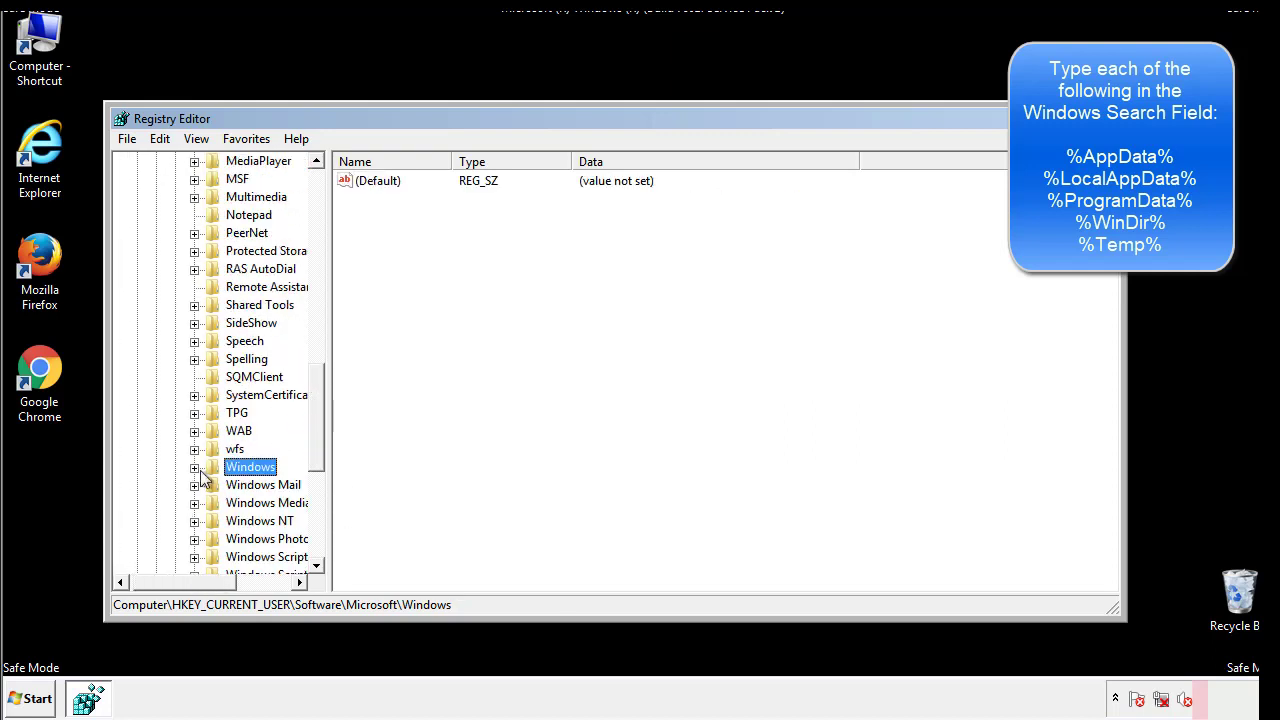
drag(321, 445, 322, 247)
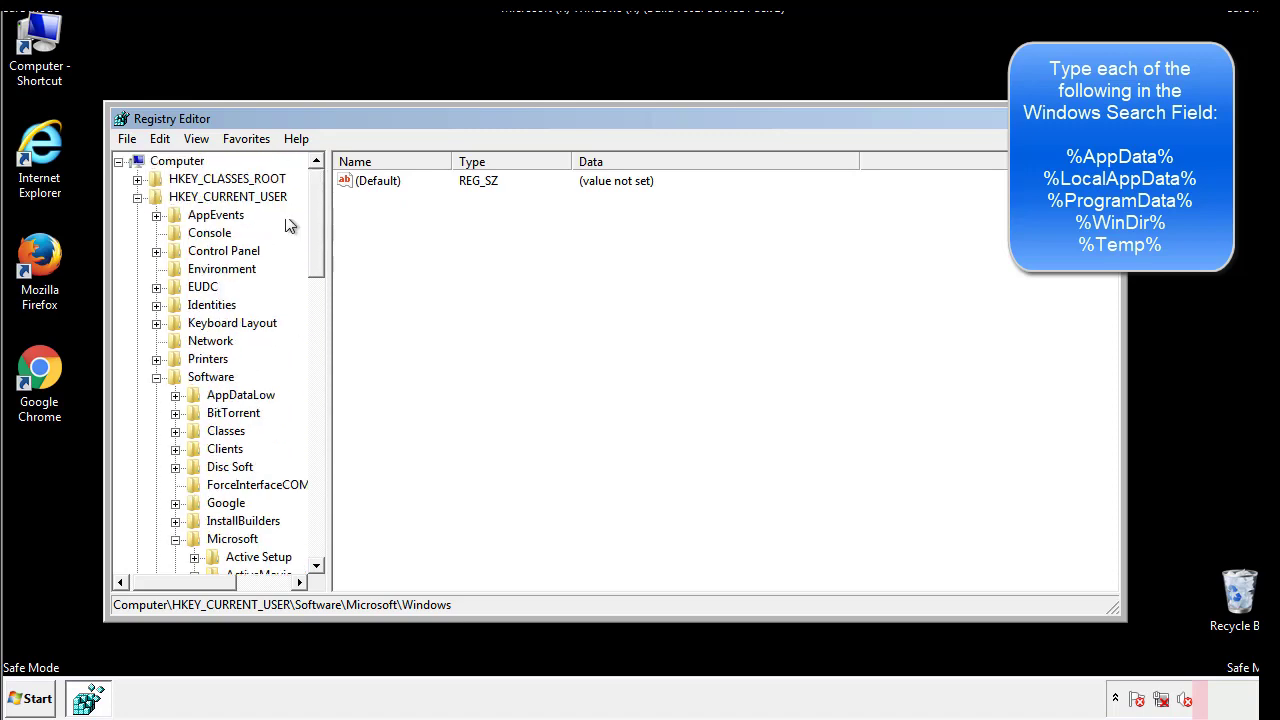
Search the registry's keys, values and data for %temp%.
click(160, 139)
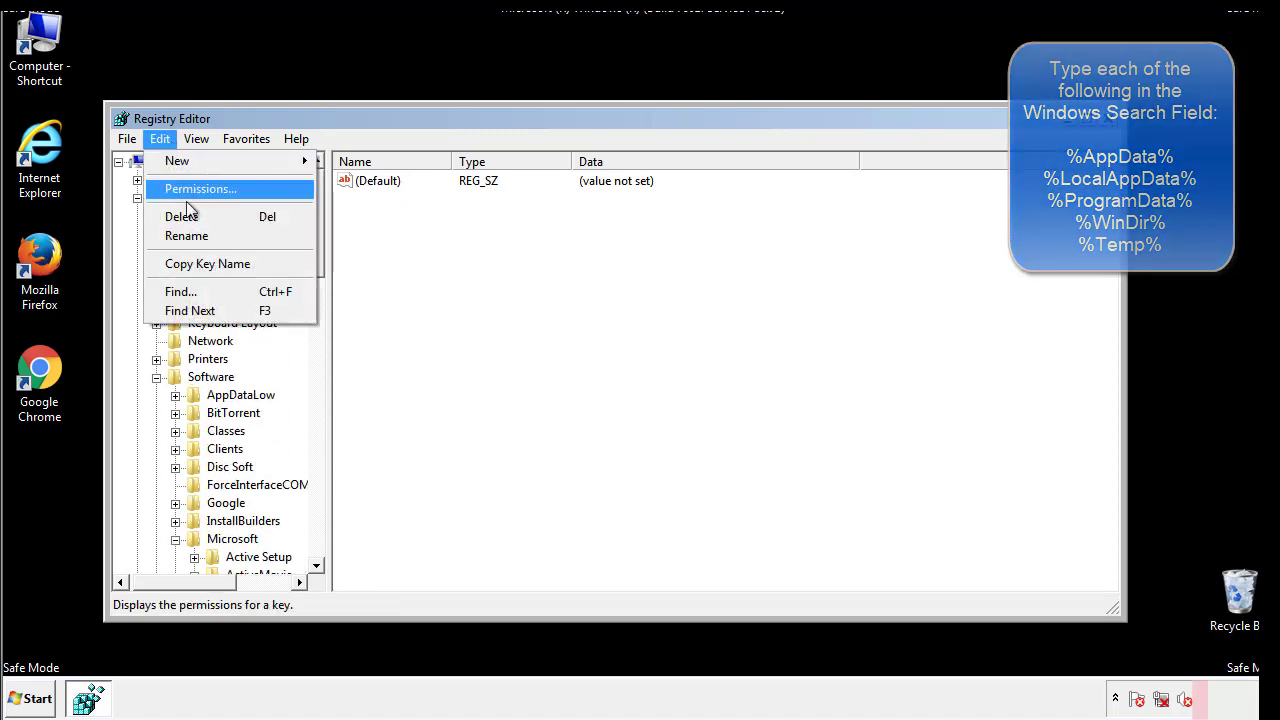
click(180, 291)
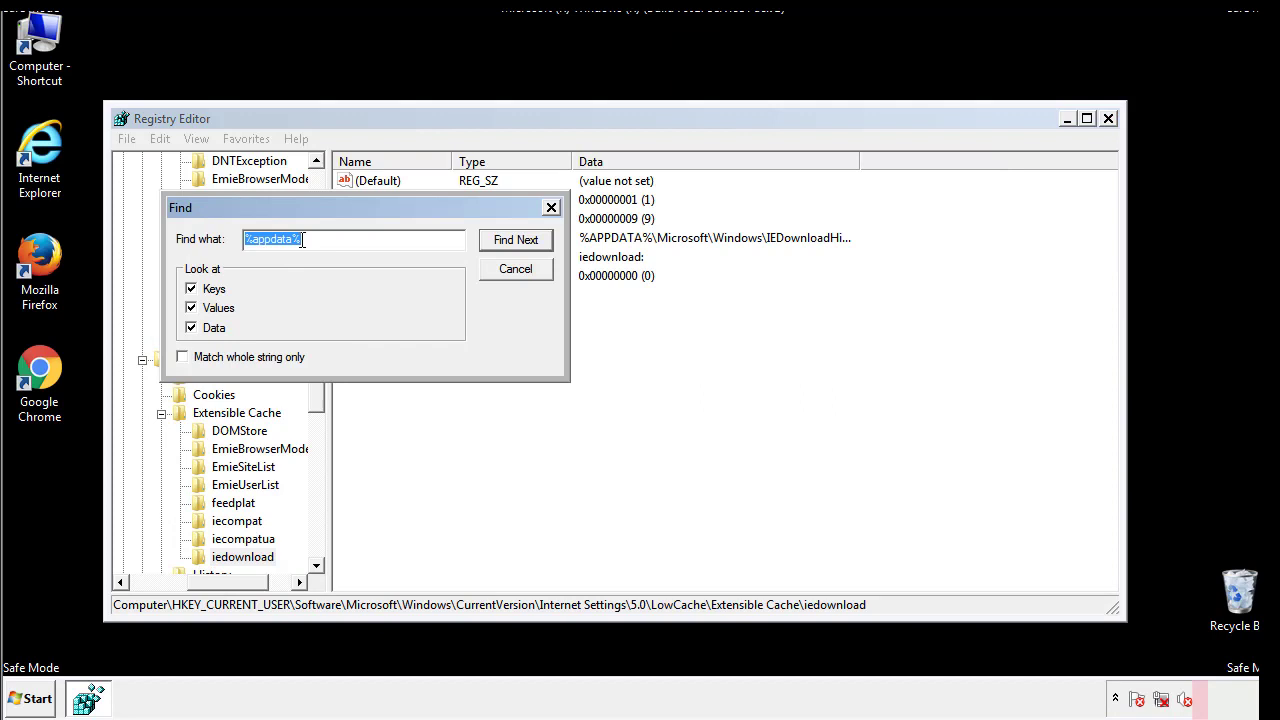
text(%temp%)
key(Return)
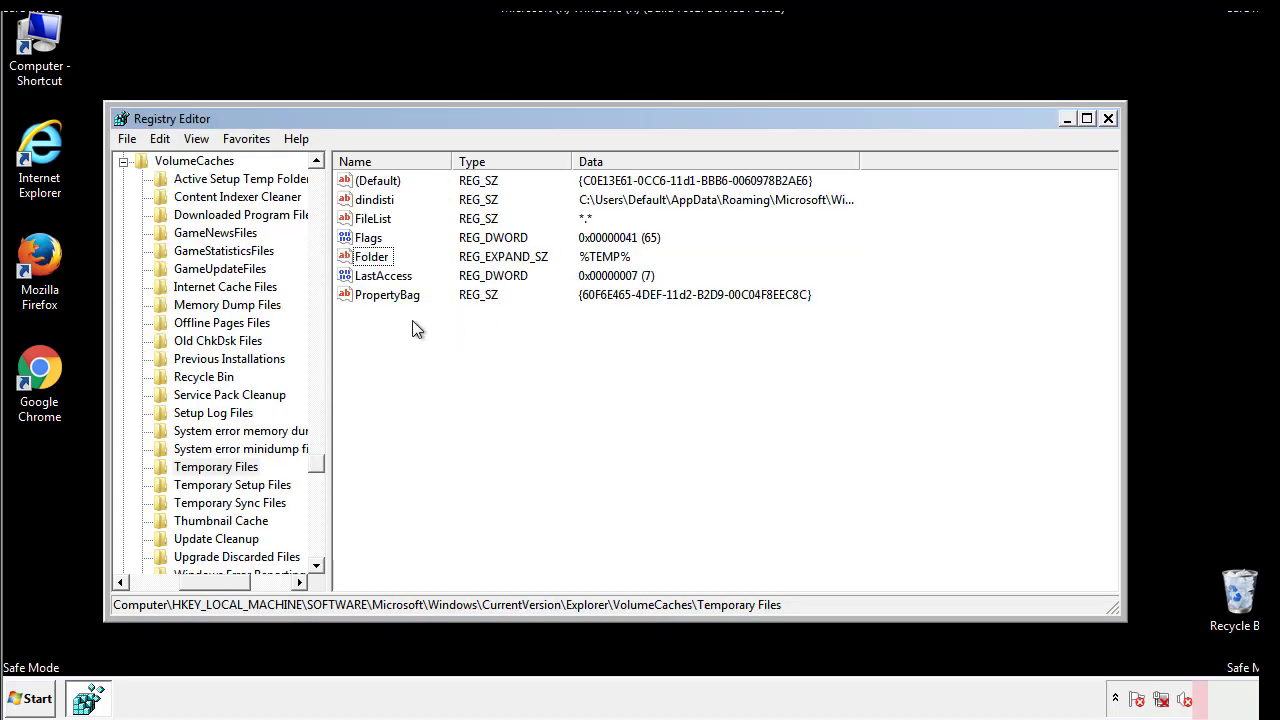
Delete all values in the Temporary Files key under VolumeCaches, confirm the deletion and close the Registry Editor.
drag(410, 320, 361, 181)
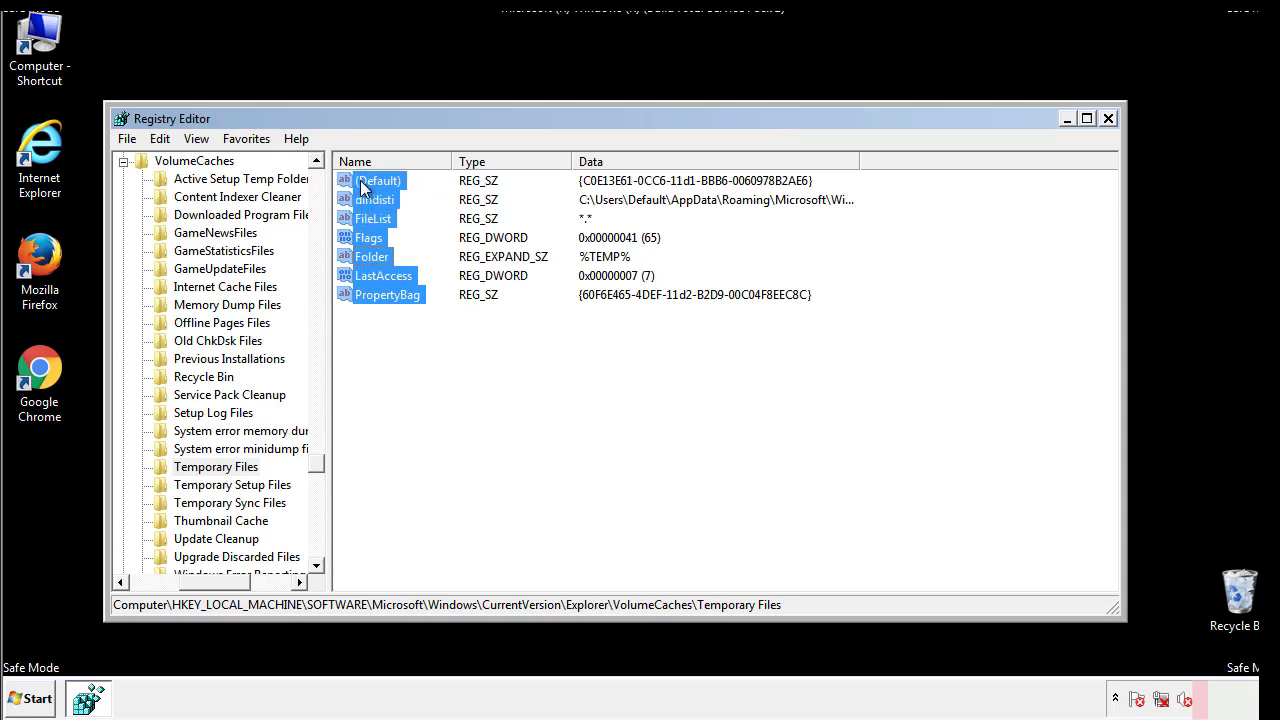
right_click(361, 181)
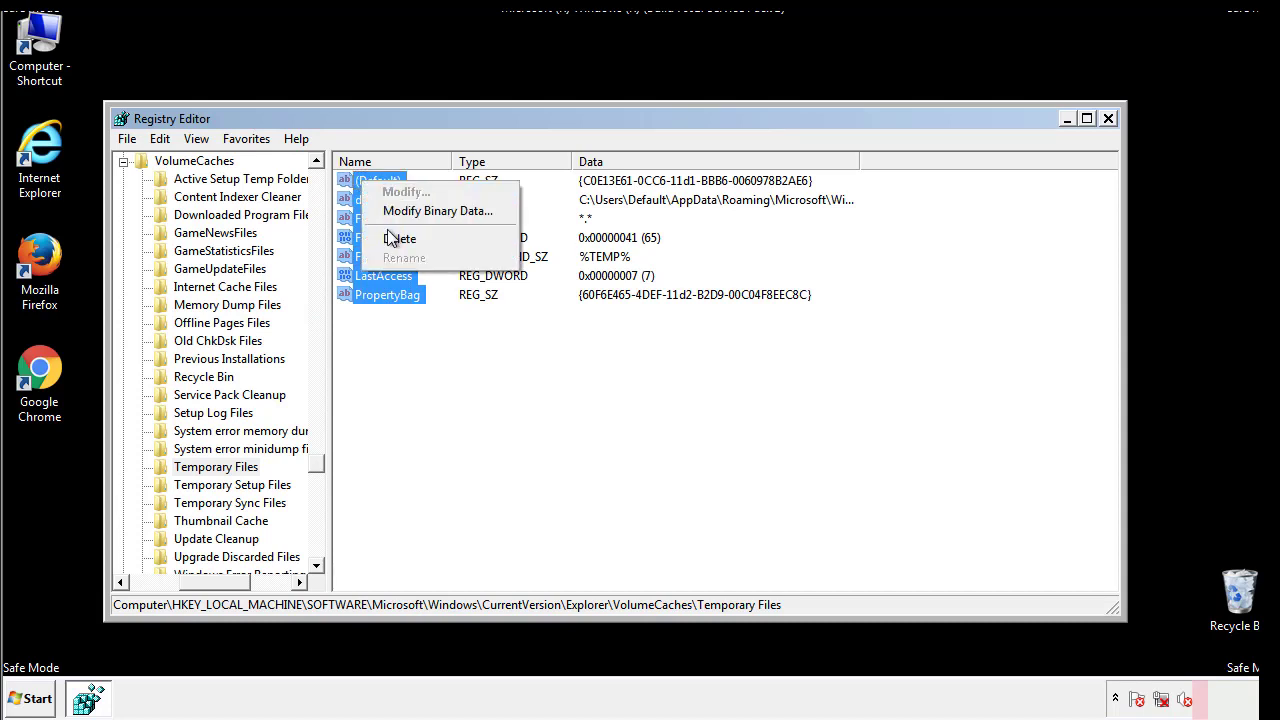
click(388, 235)
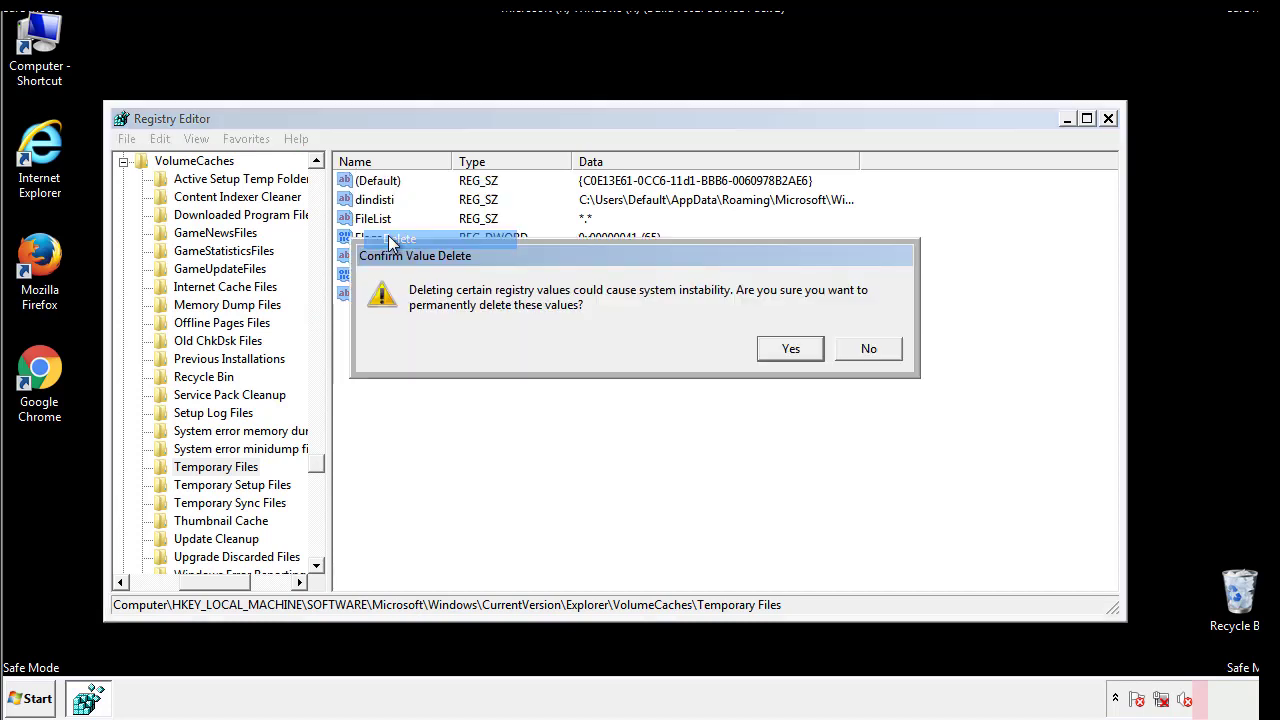
click(791, 347)
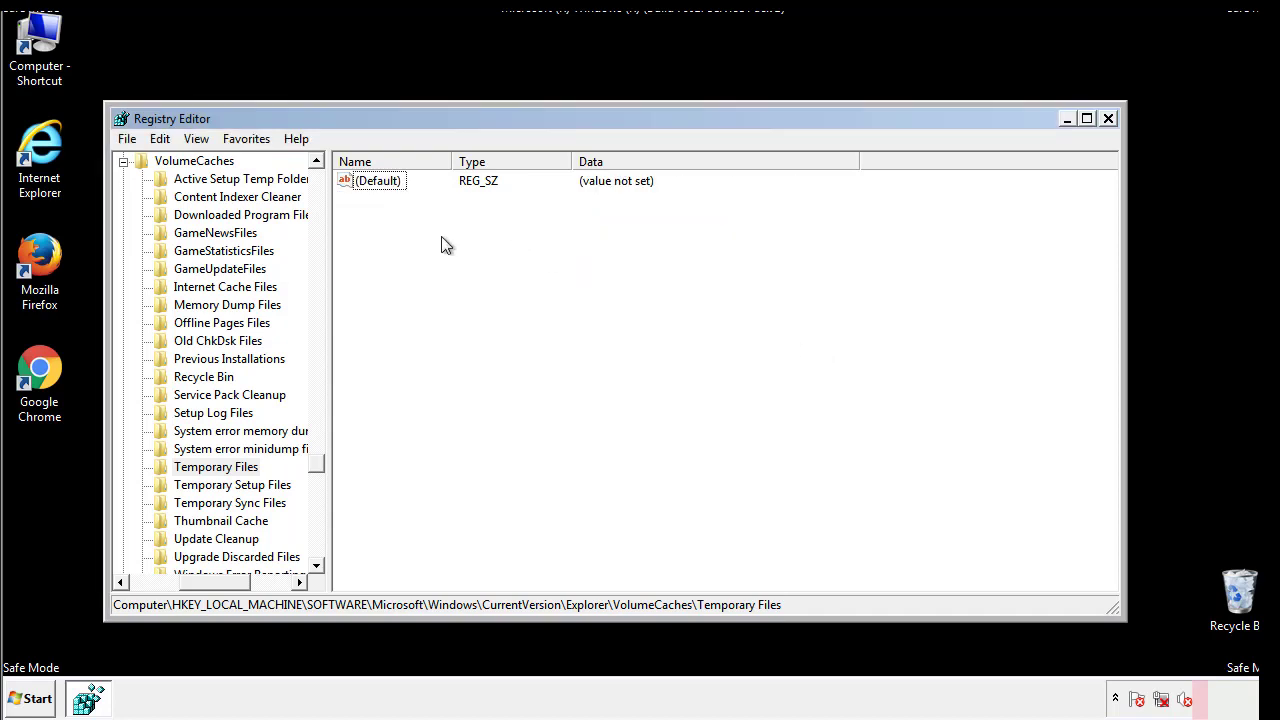
click(1109, 119)
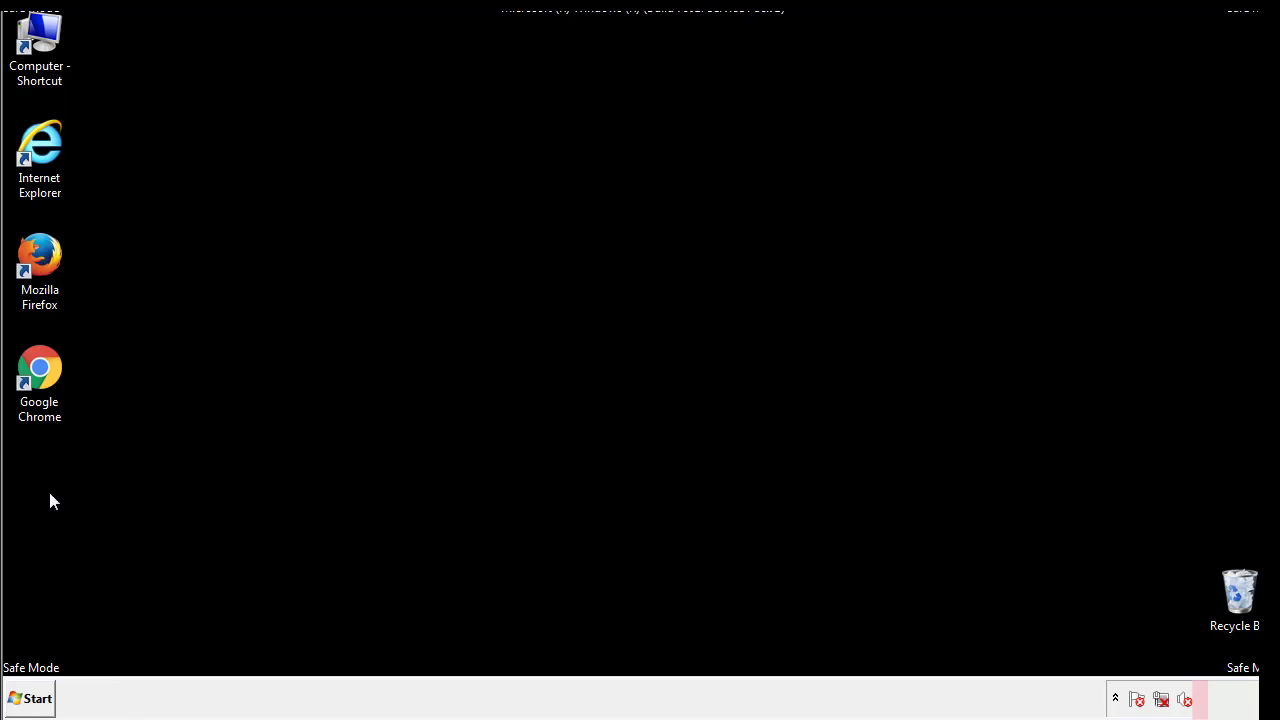
Search for msconfig and open the System Configuration utility.
click(24, 700)
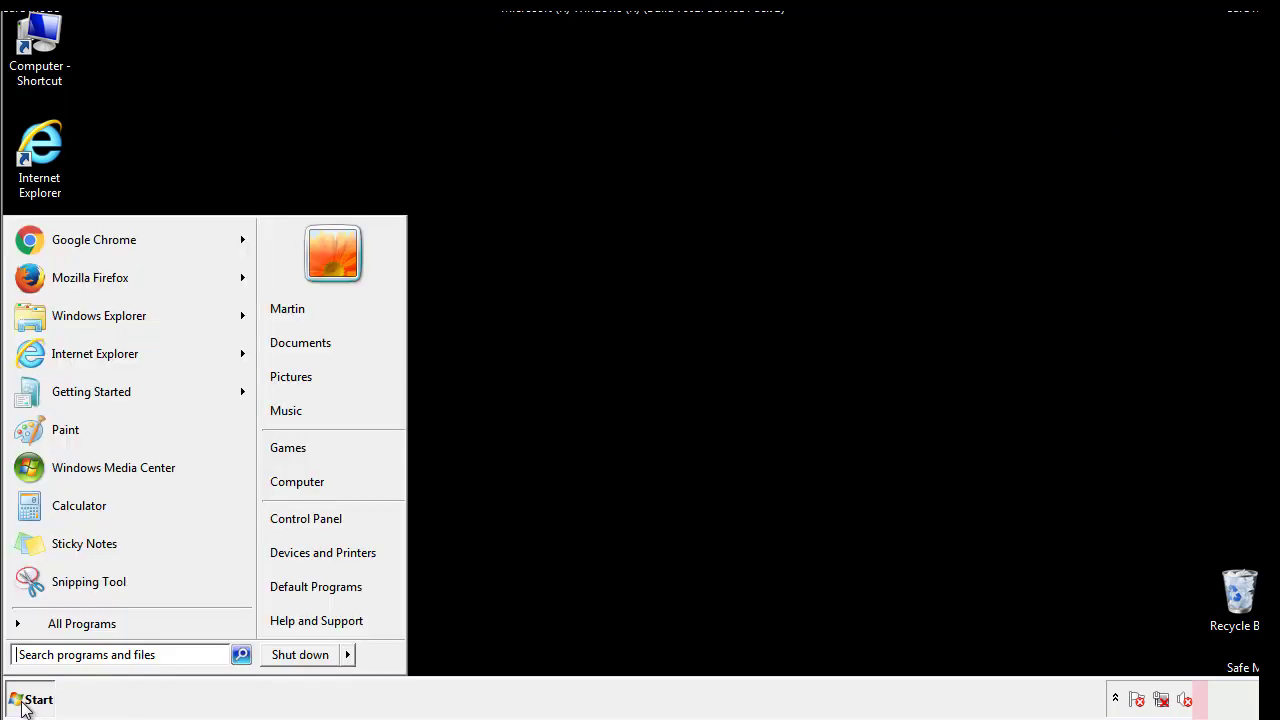
click(69, 654)
text(mscon)
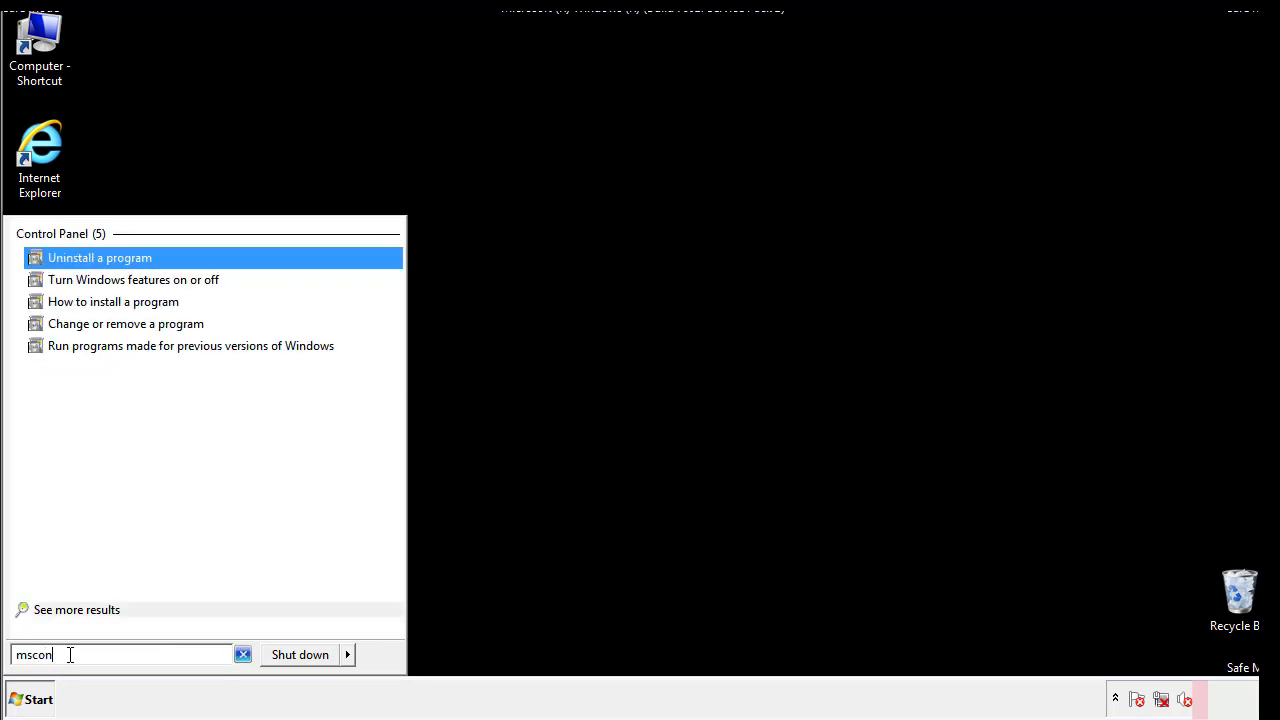
text(fig)
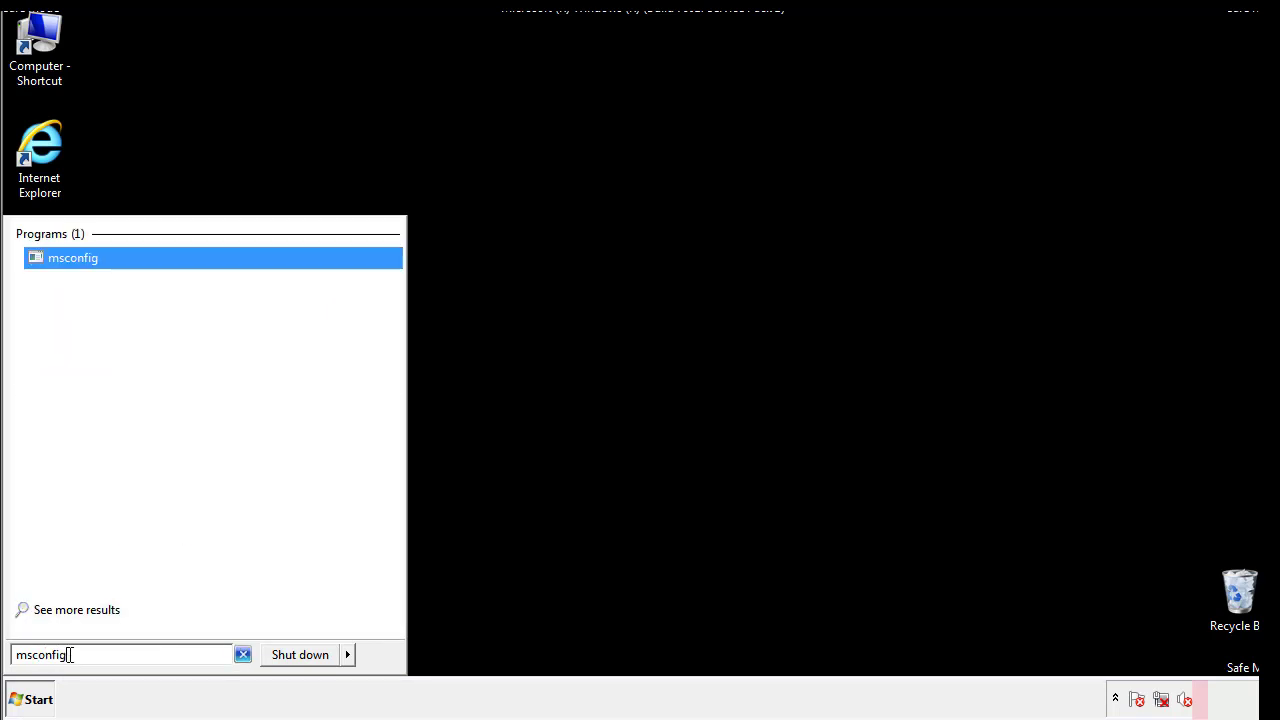
key(Return)
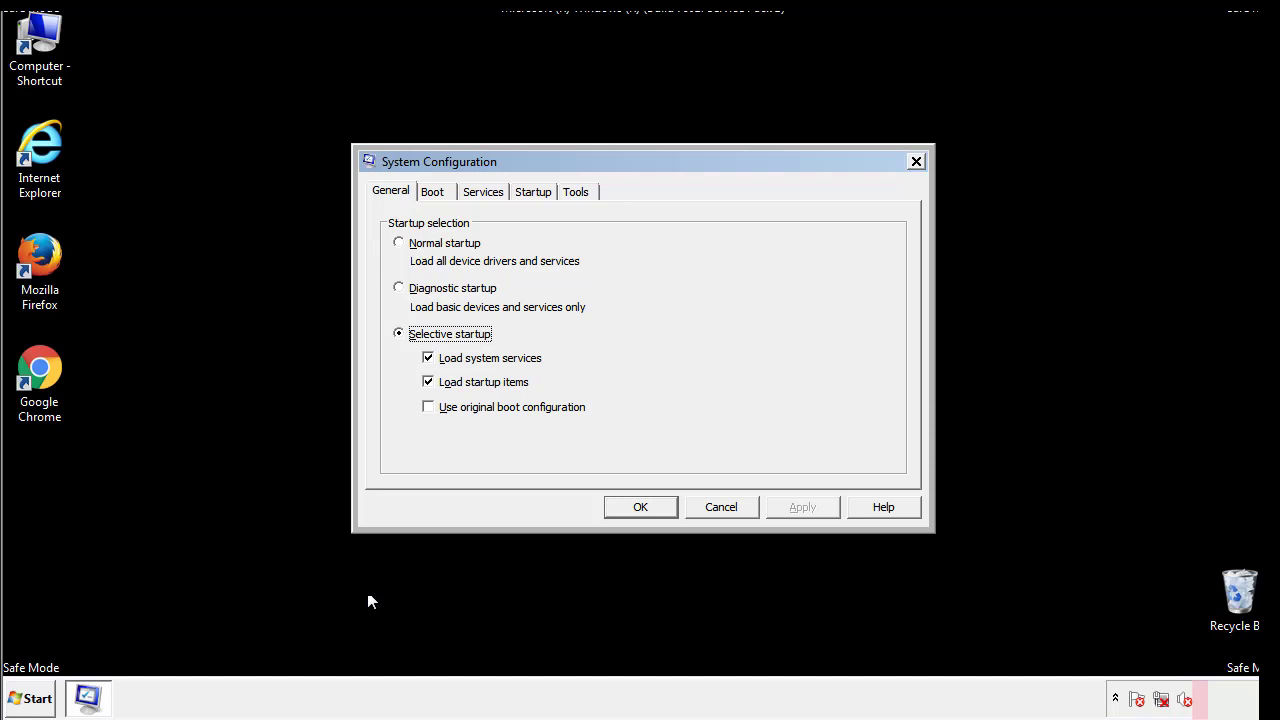
Turn off Safe boot in the Windows 7 boot options, apply the change and restart the computer.
click(434, 192)
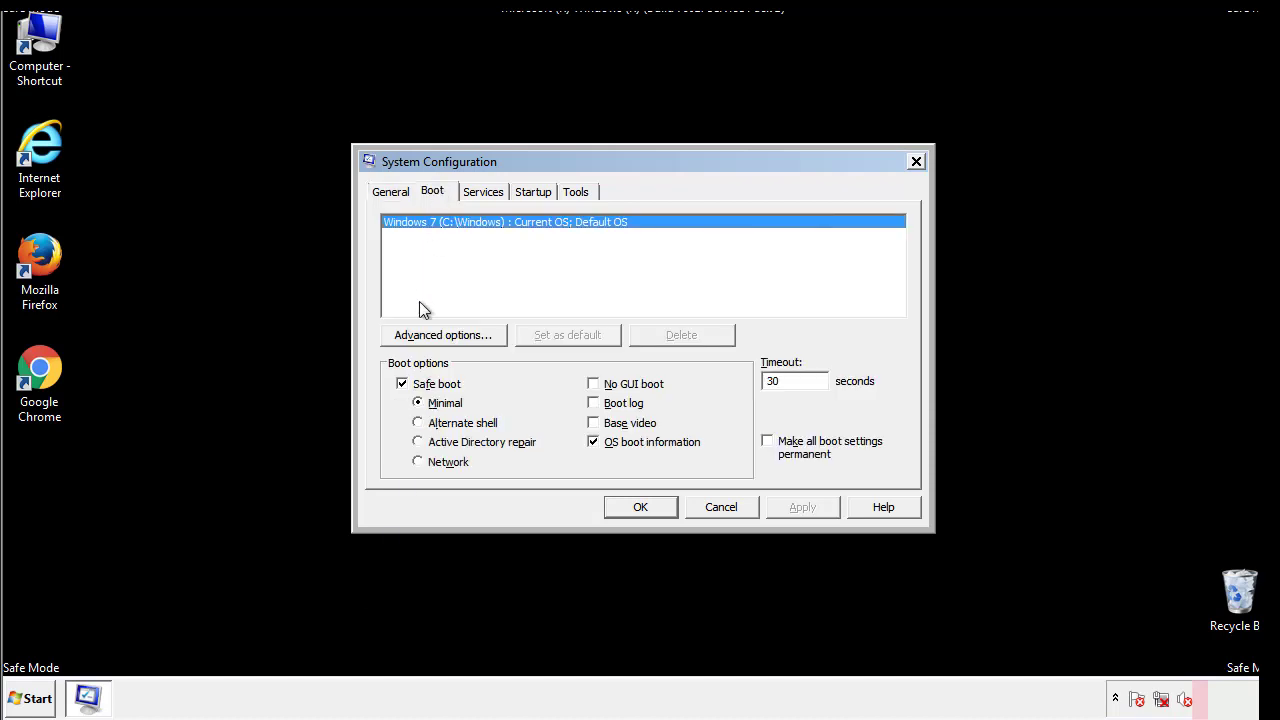
click(403, 385)
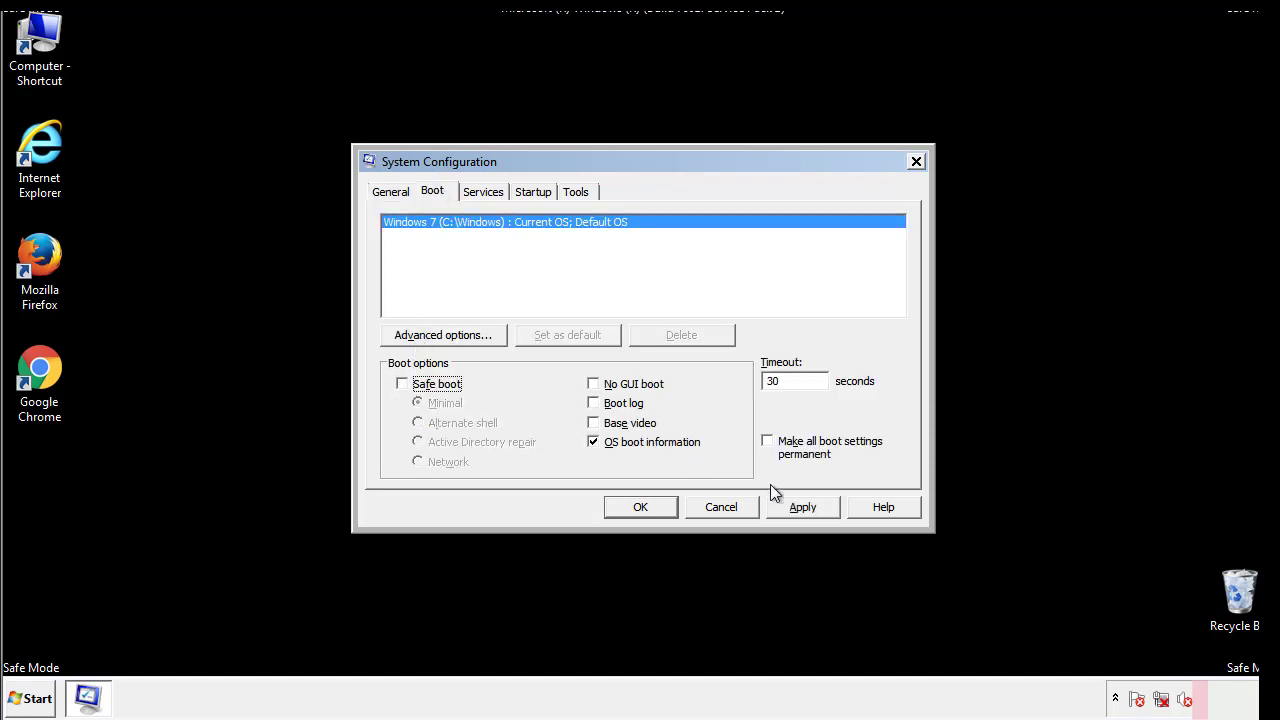
click(805, 506)
click(638, 508)
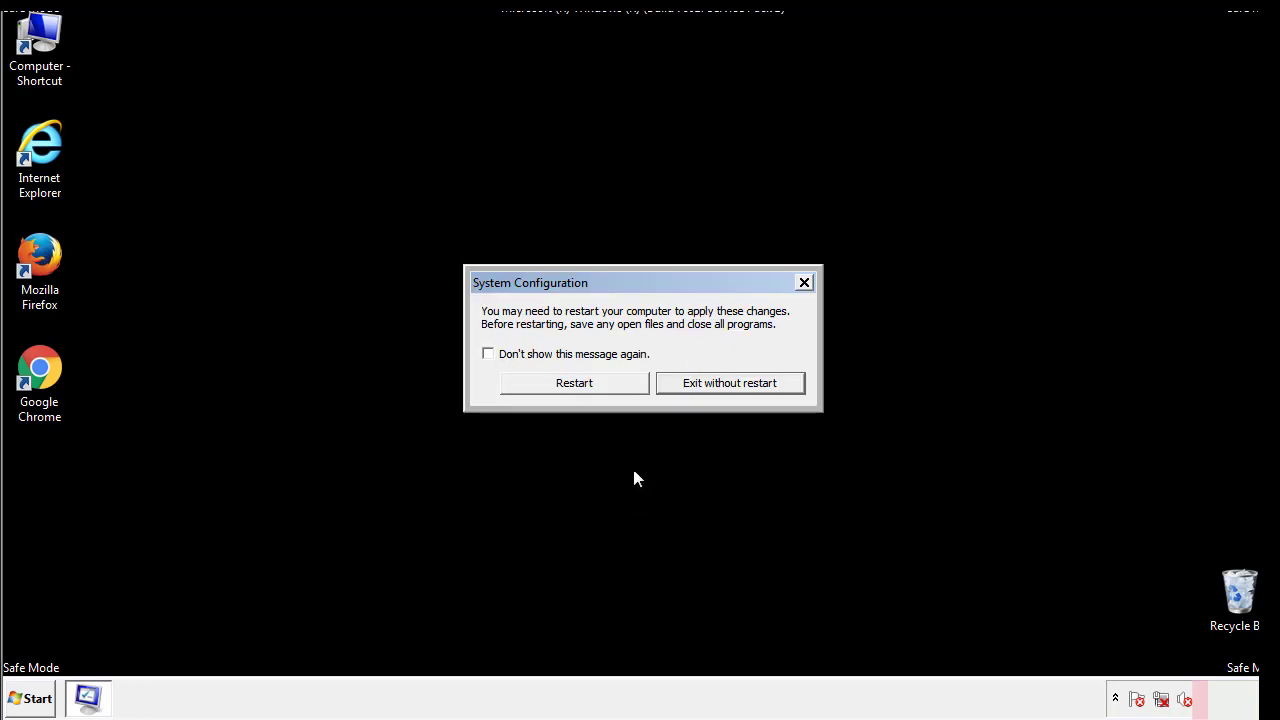
click(592, 390)
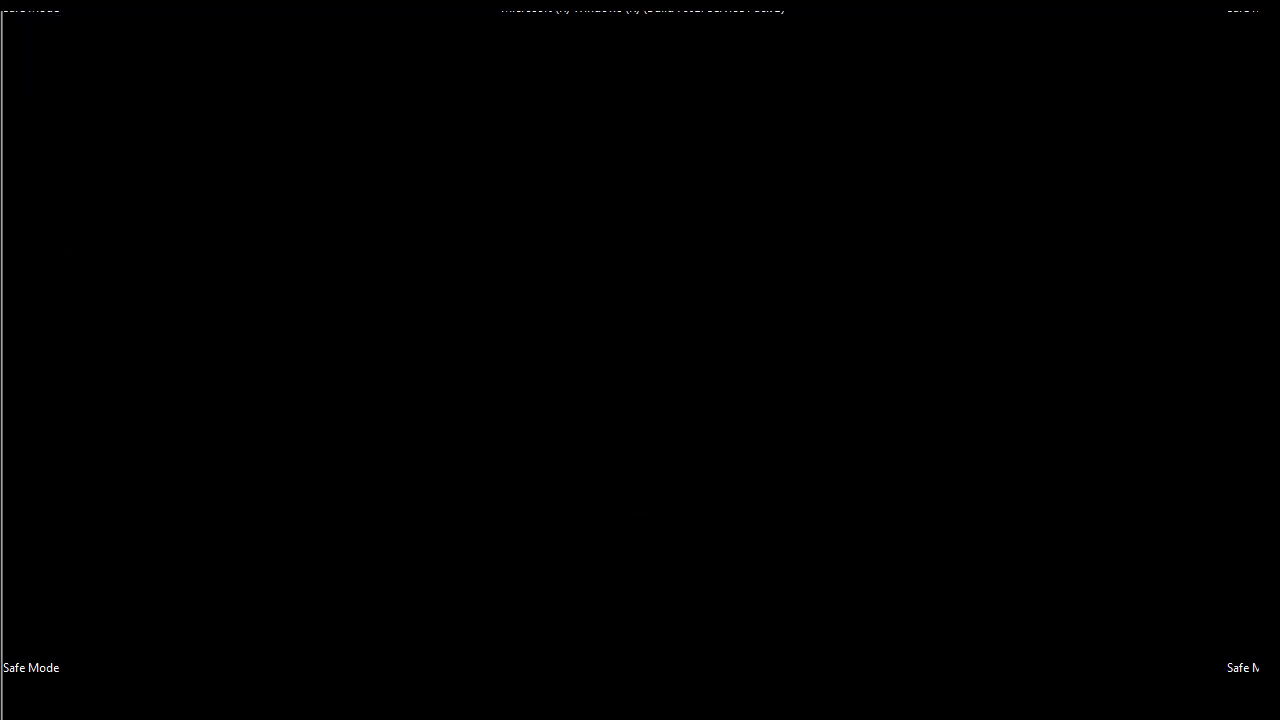